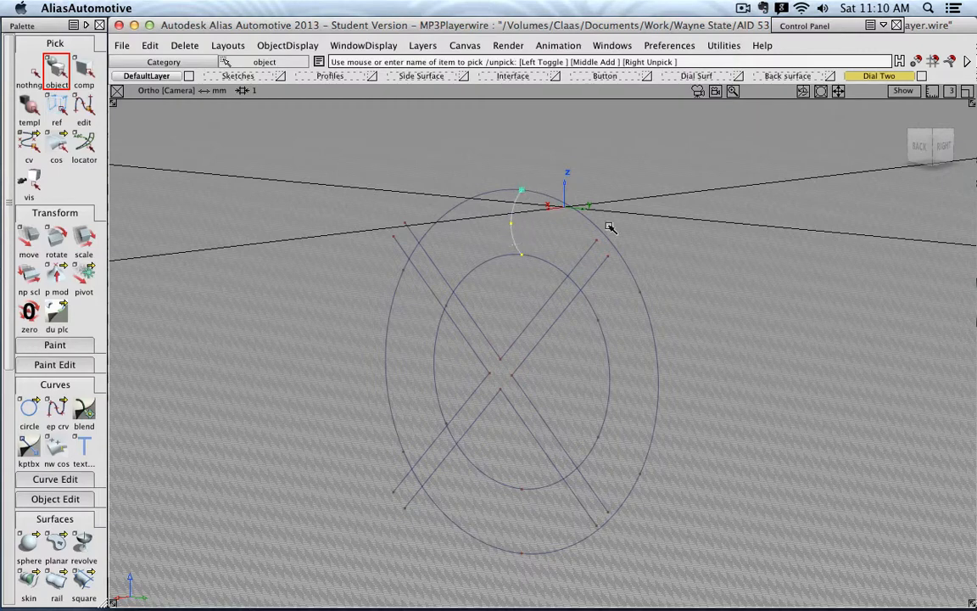
Step: In the back view, move the profile arc's pivot to the common centre of the two dial circles
click(918, 146)
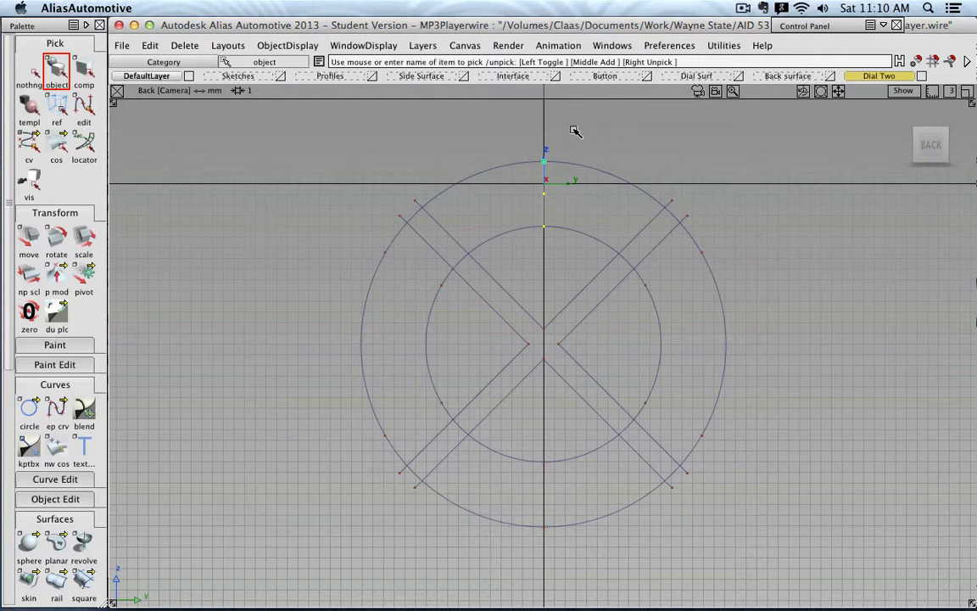
click(544, 161)
click(84, 273)
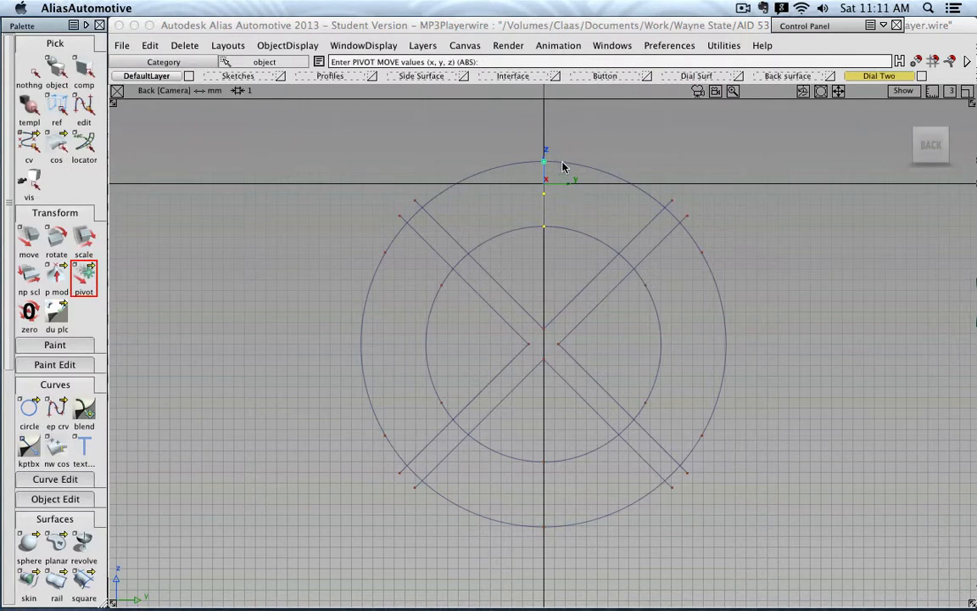
mouse_move(562, 179)
mouse_down()
mouse_move(577, 279)
mouse_move(555, 352)
mouse_move(546, 345)
mouse_up()
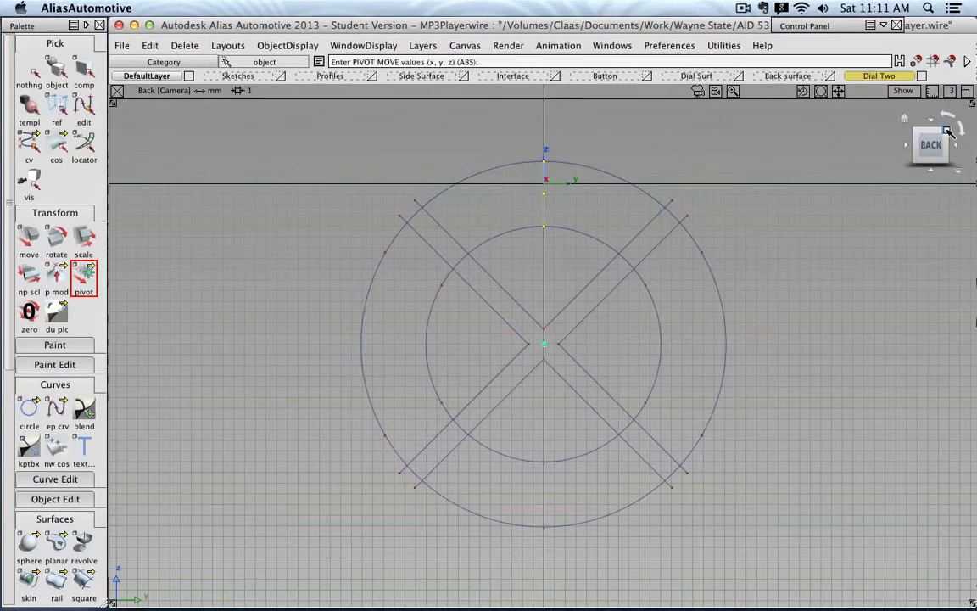
drag(931, 142, 820, 140)
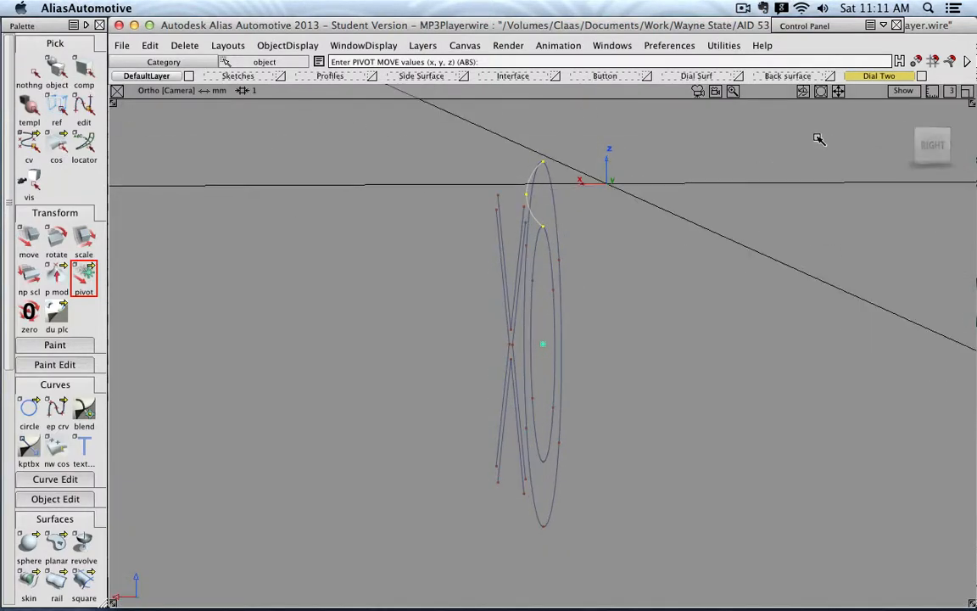
click(928, 145)
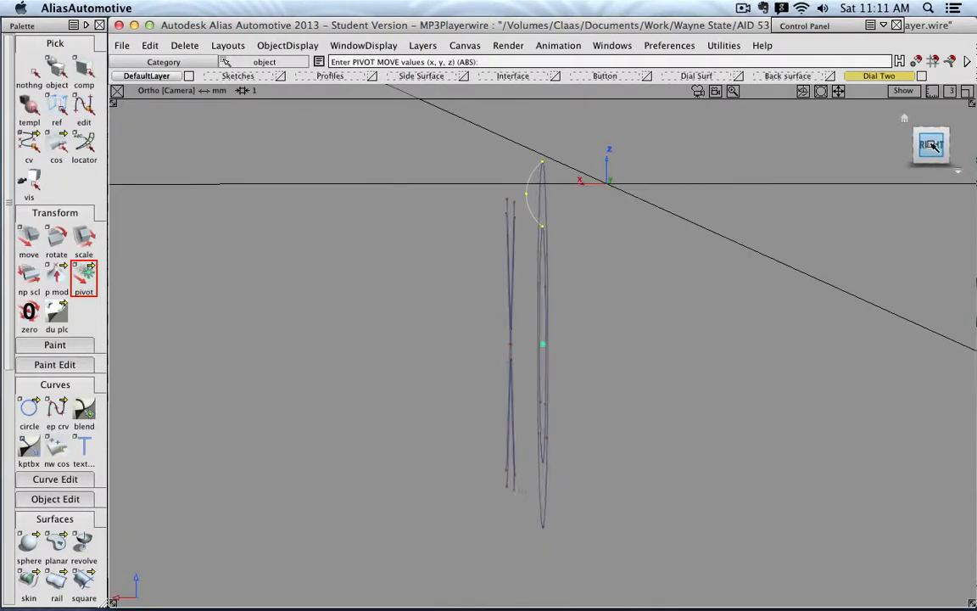
click(907, 146)
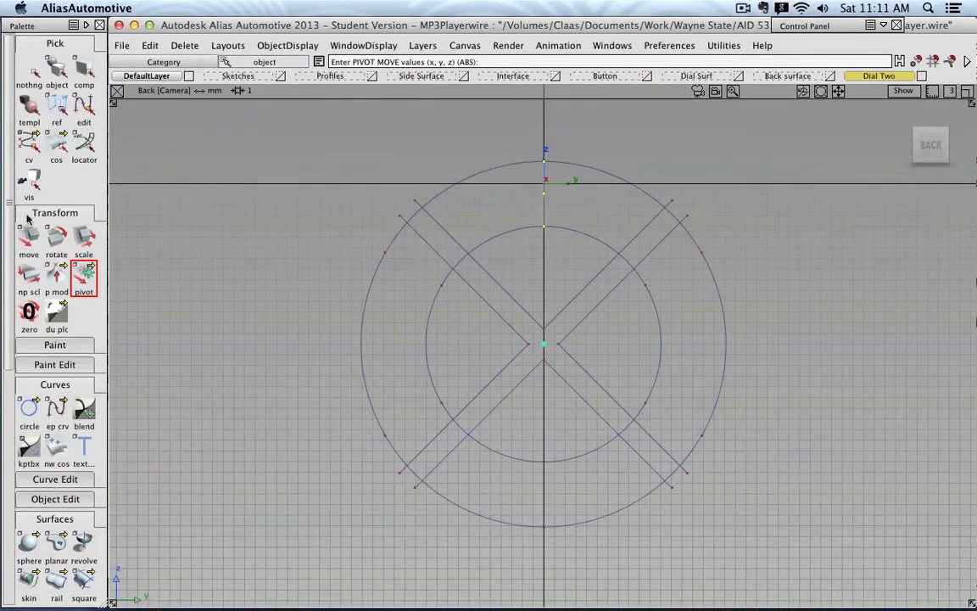
Step: Rotate the profile arc about its pivot to -45,0,0 so it lies between the upper spoke lines
click(56, 238)
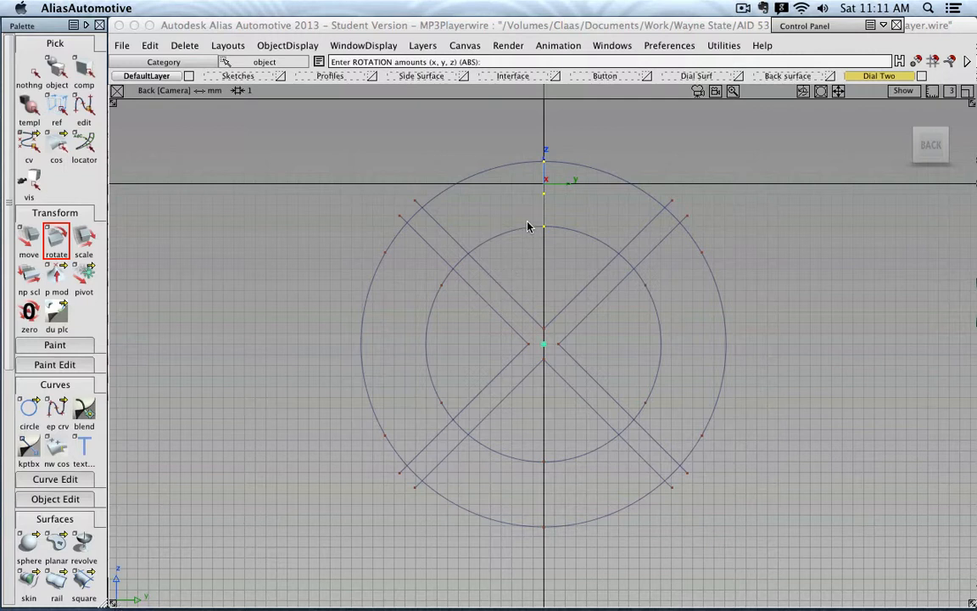
text(45,0,0)
key(Return)
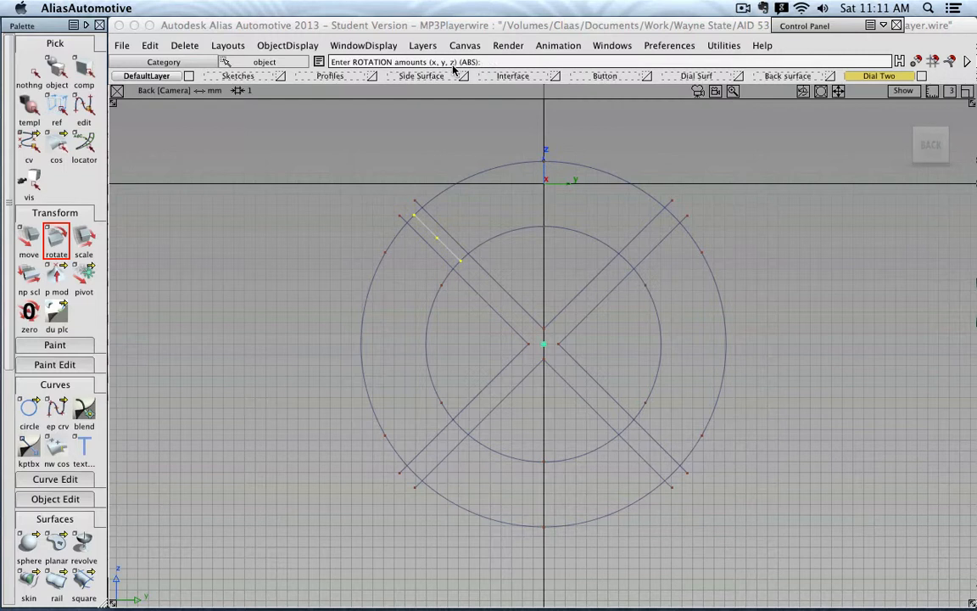
click(499, 63)
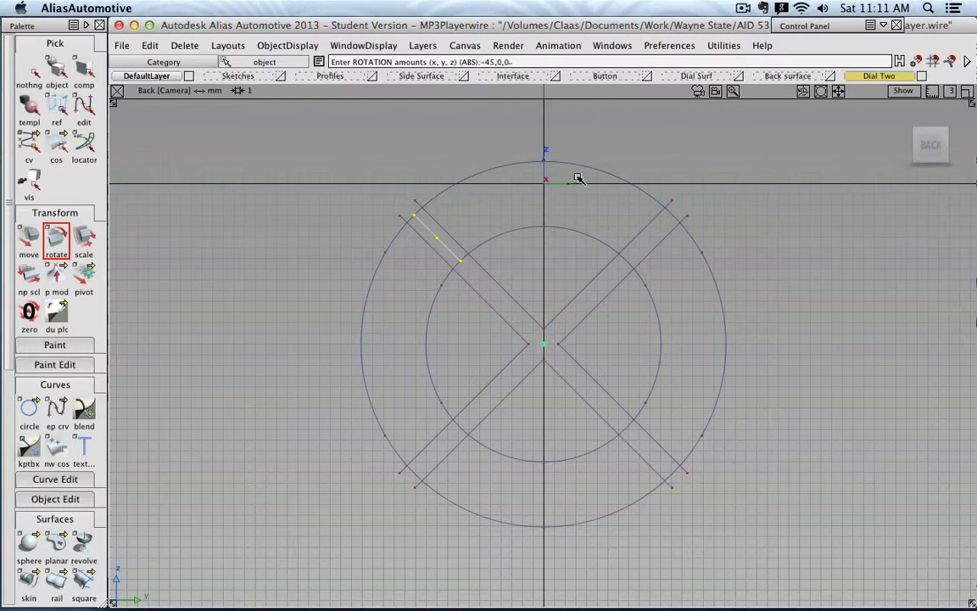
key(Return)
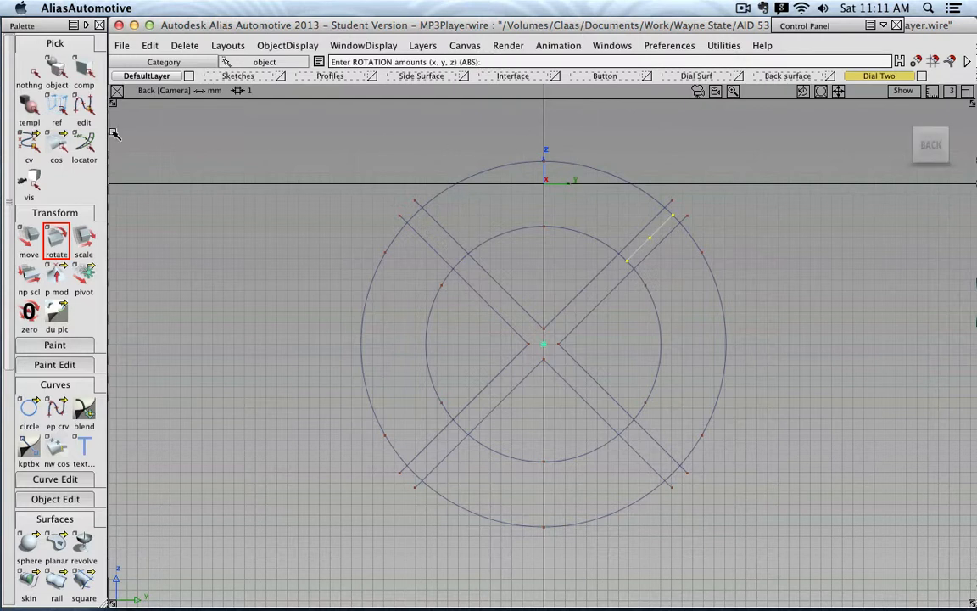
Step: Revolve the rotated profile arc 360 degrees about its local X axis to form the dial ring surface
click(54, 69)
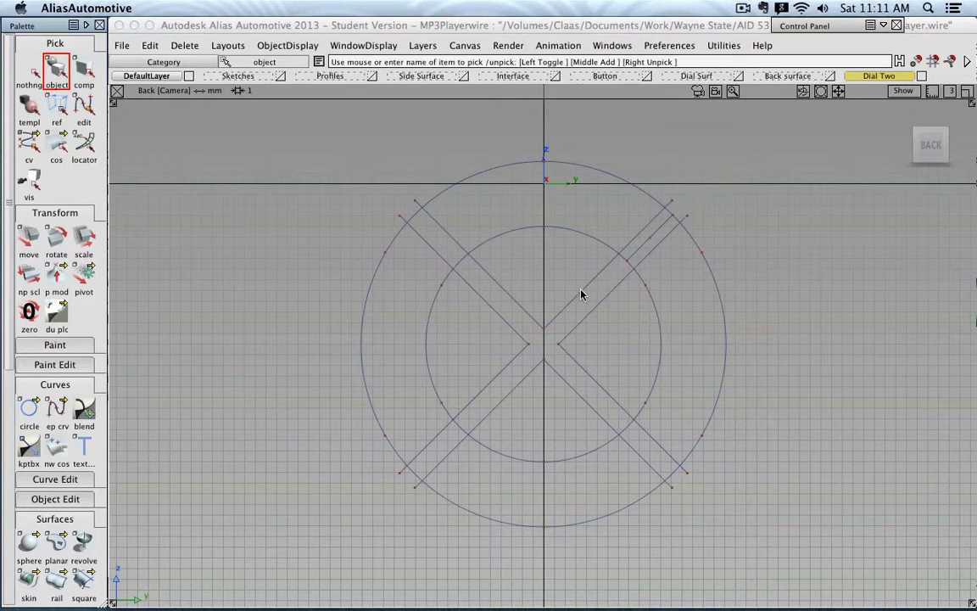
scroll(72, 466, down, 3)
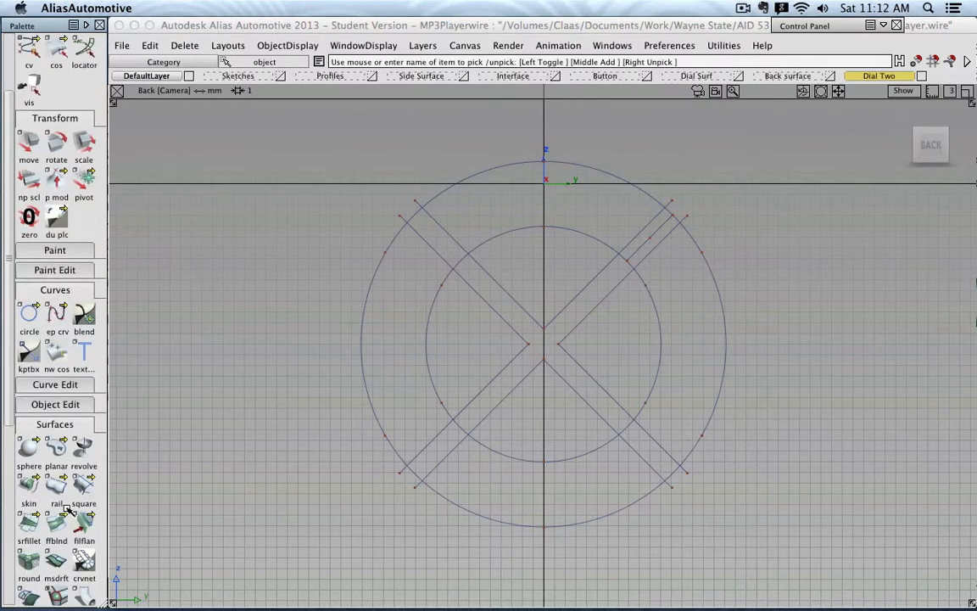
click(83, 451)
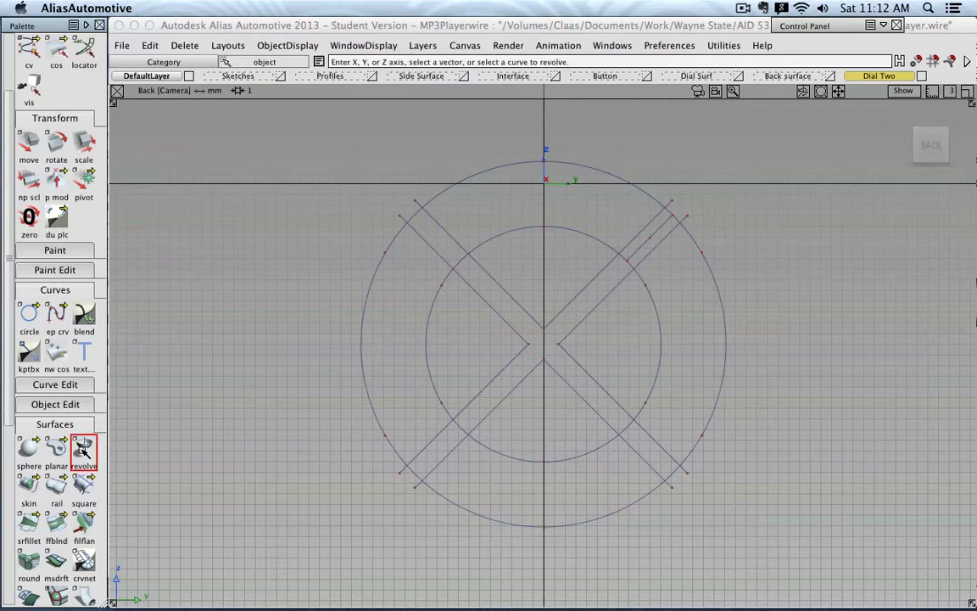
double_click(83, 451)
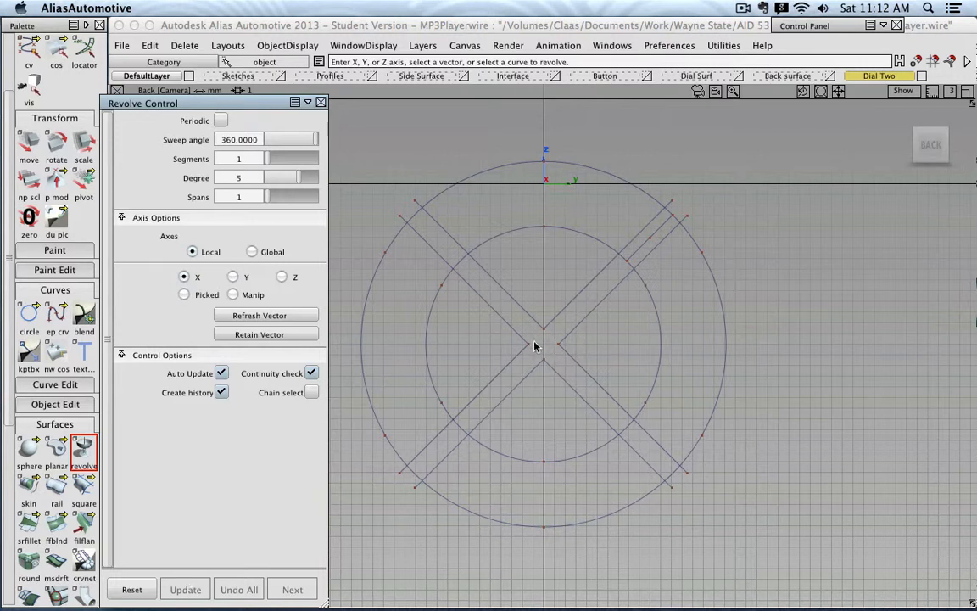
click(661, 233)
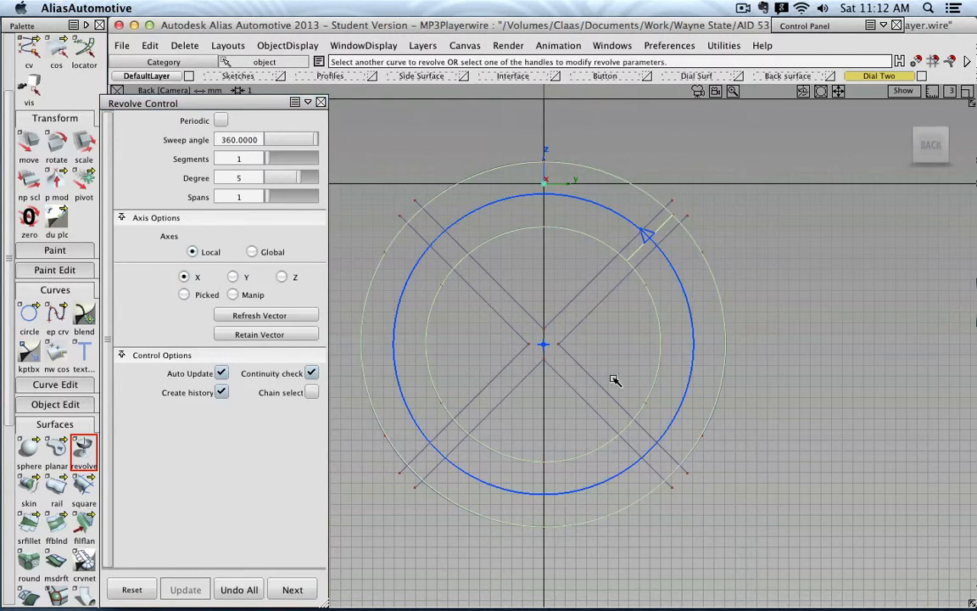
alt+shift+drag(715, 268, 496, 326)
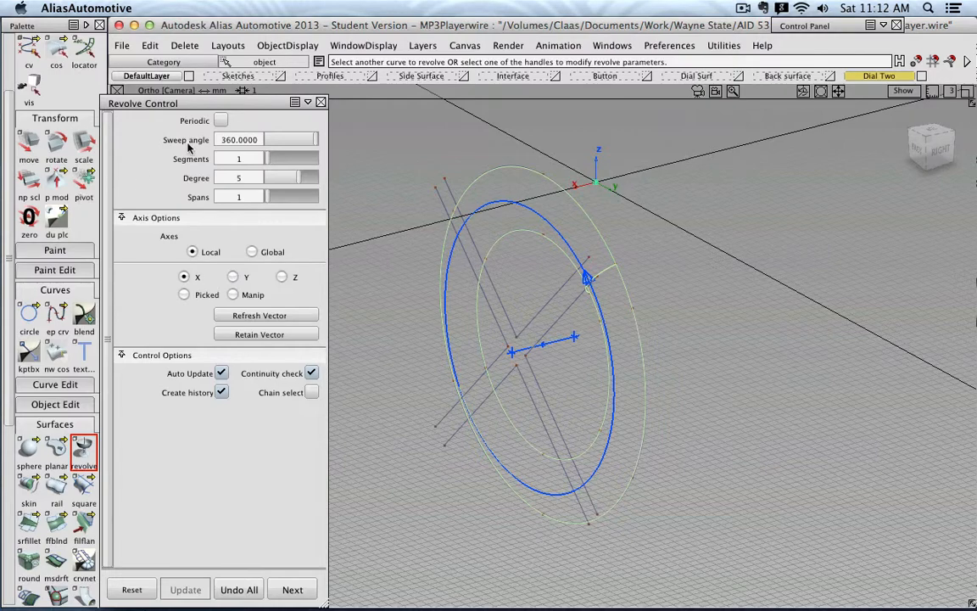
click(29, 52)
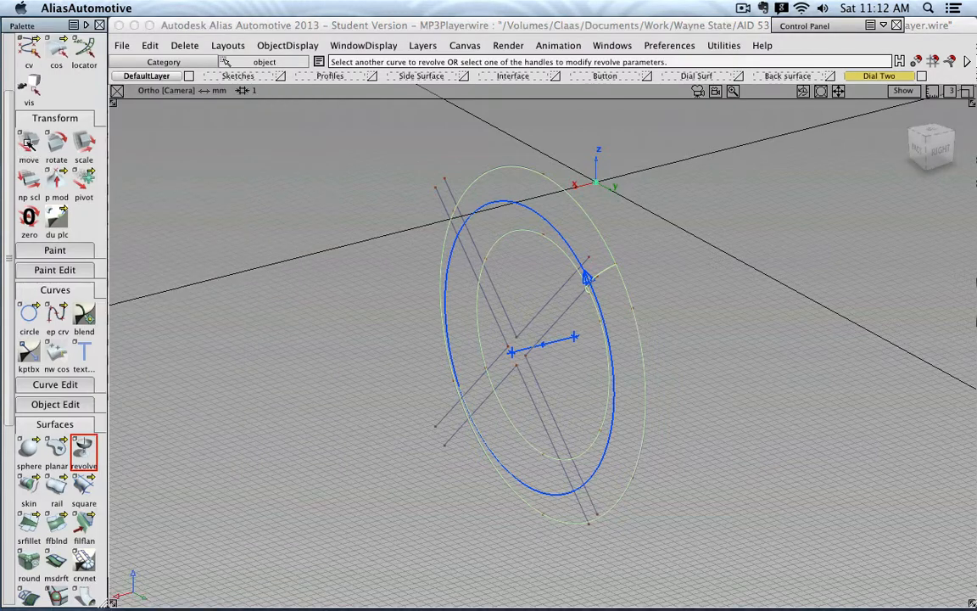
click(28, 144)
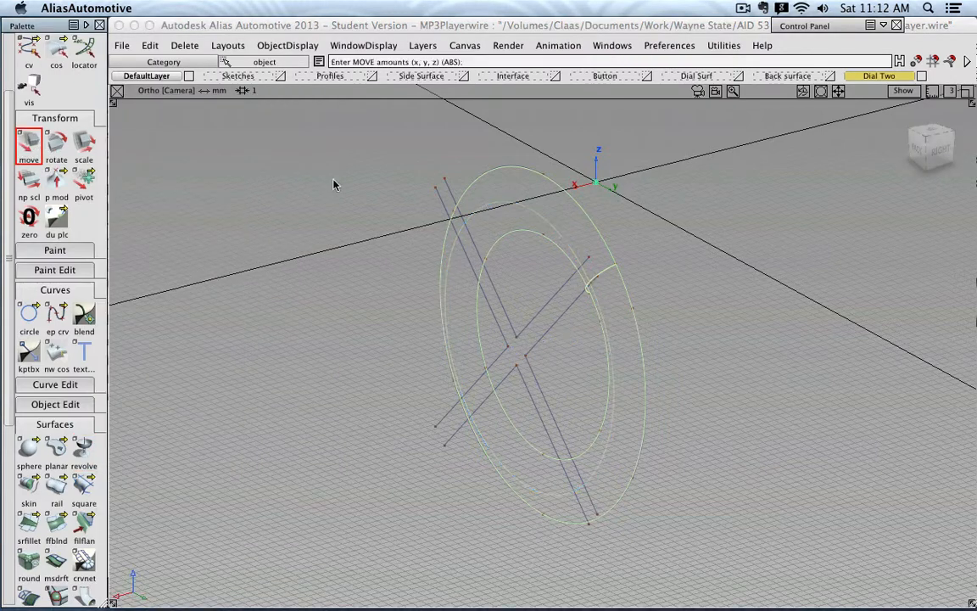
click(927, 152)
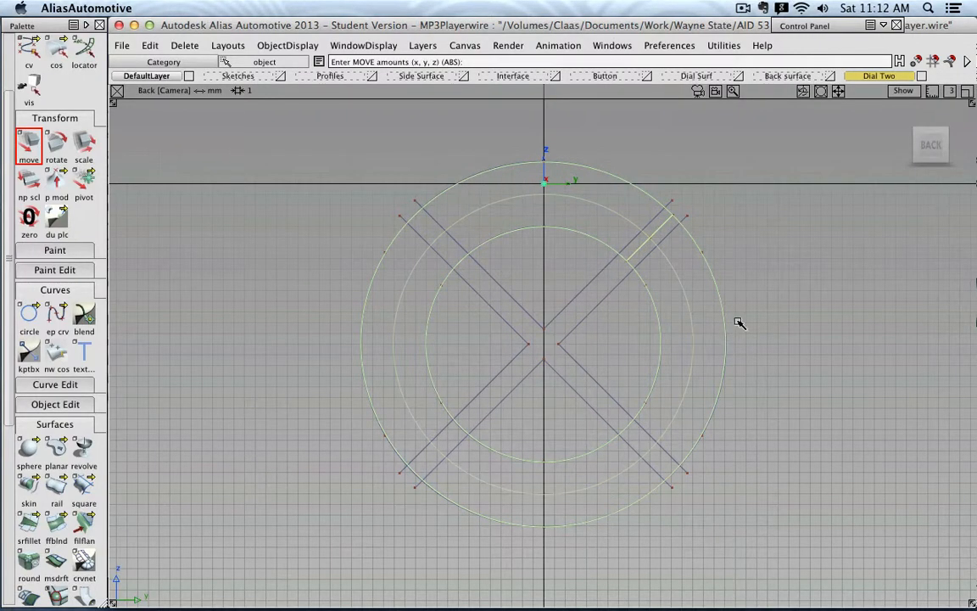
alt+shift+drag(756, 297, 490, 326)
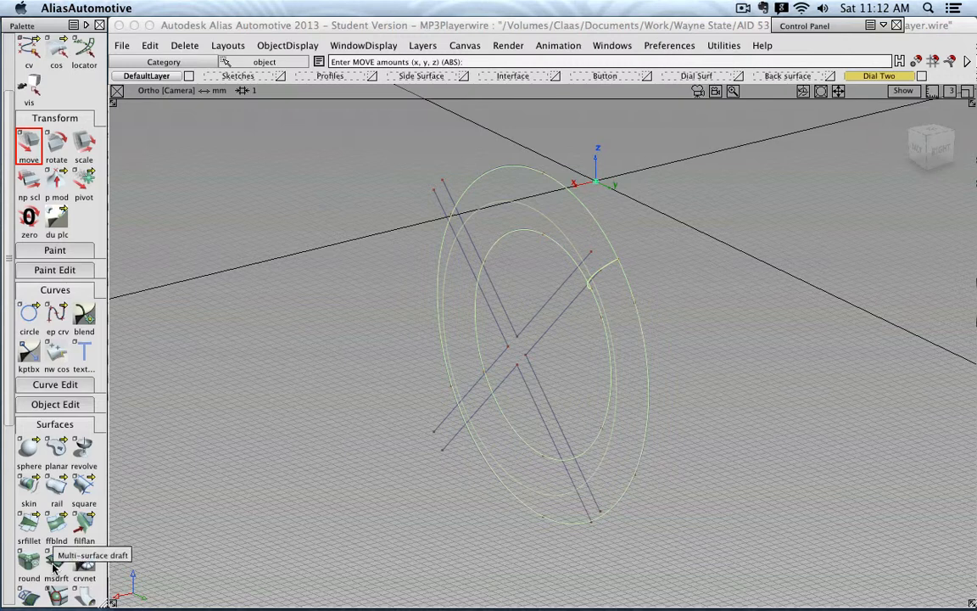
click(54, 563)
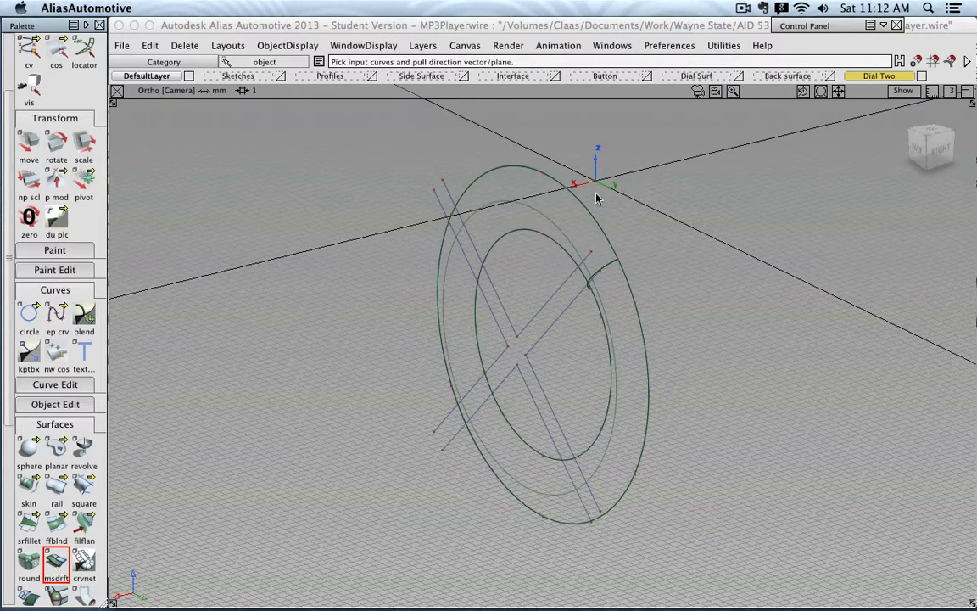
Step: Make the outer construction circle of the dial invisible
scroll(36, 106, up, 3)
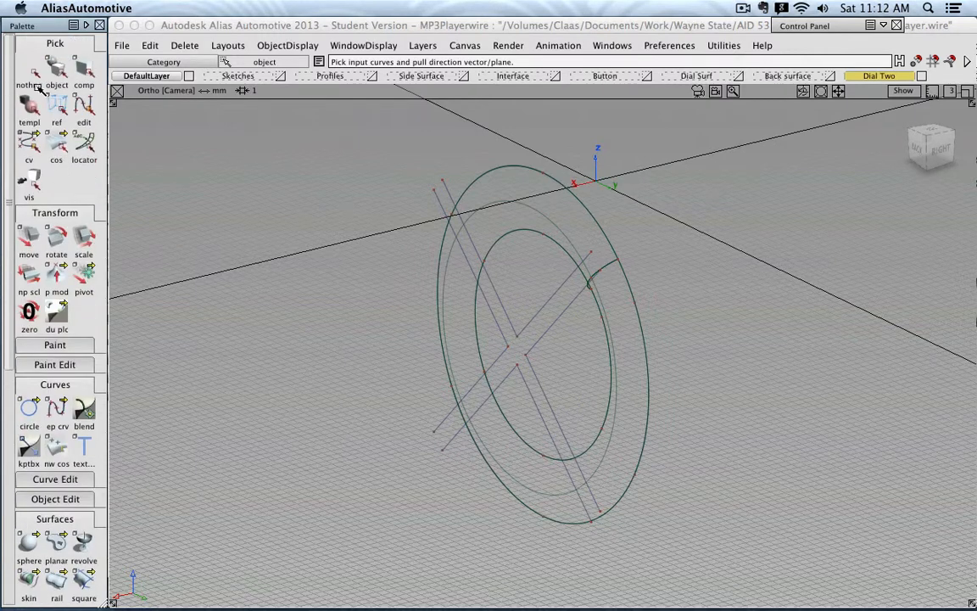
click(56, 71)
click(598, 211)
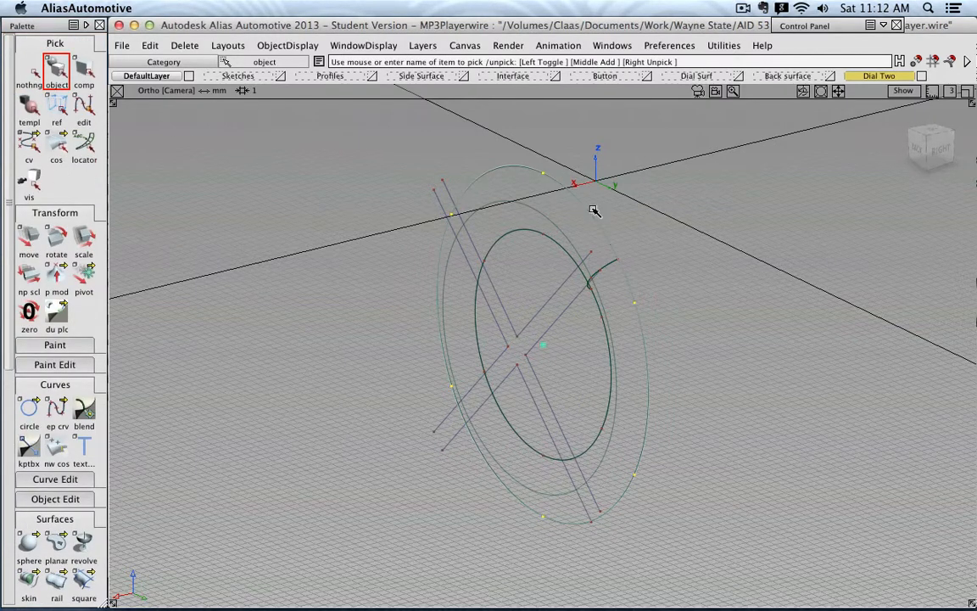
click(552, 241)
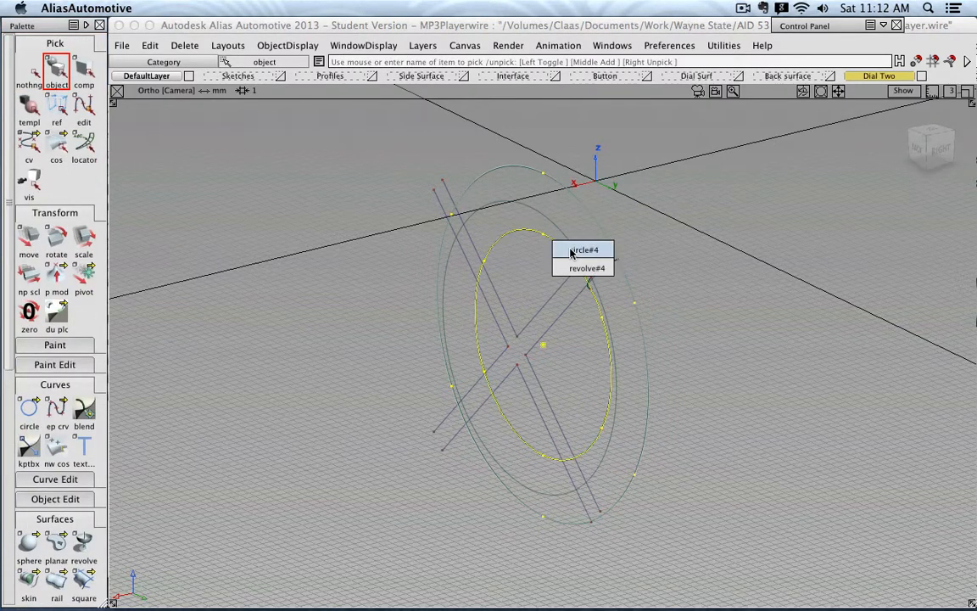
click(572, 250)
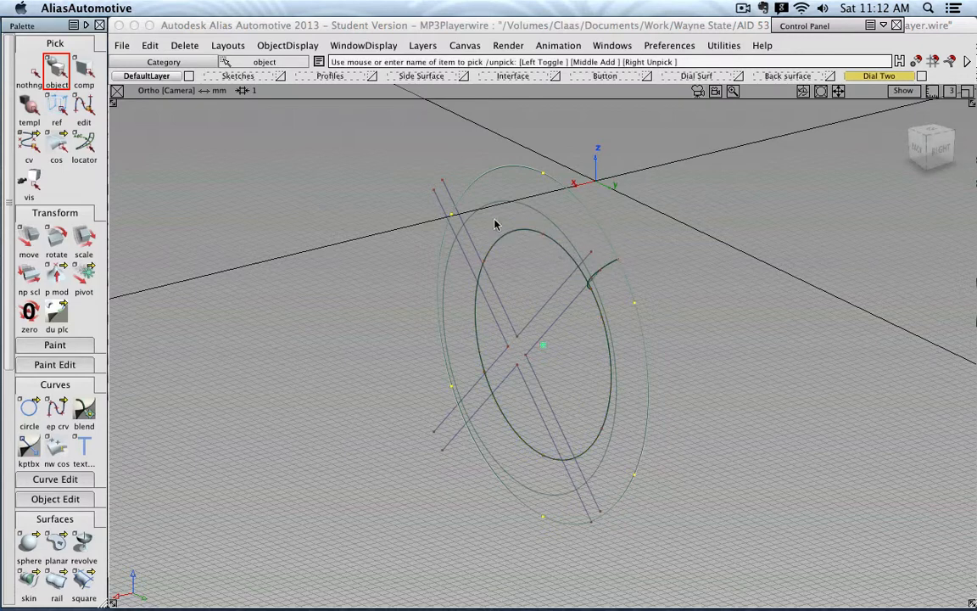
click(185, 45)
mouse_move(243, 47)
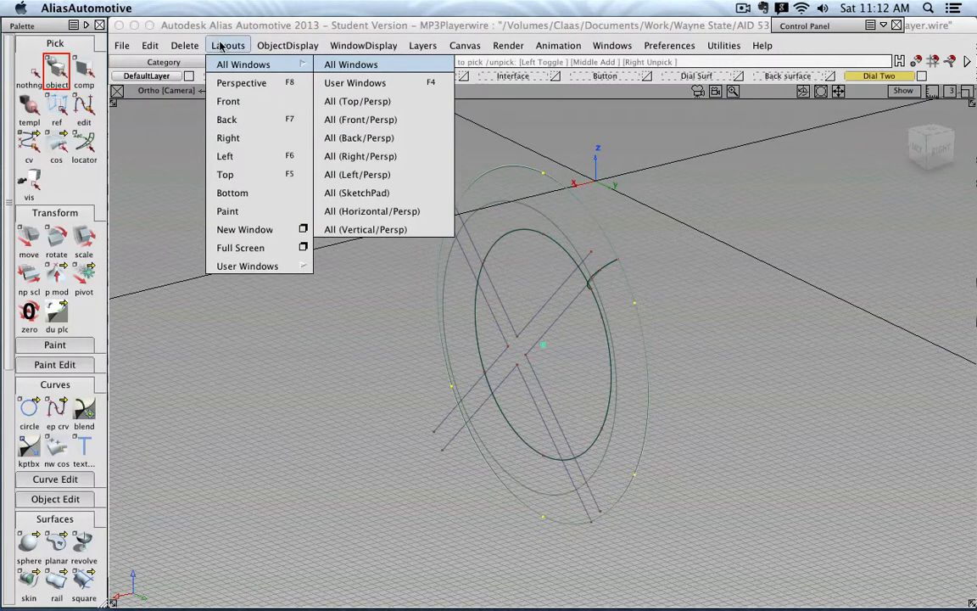
mouse_move(198, 47)
mouse_move(285, 46)
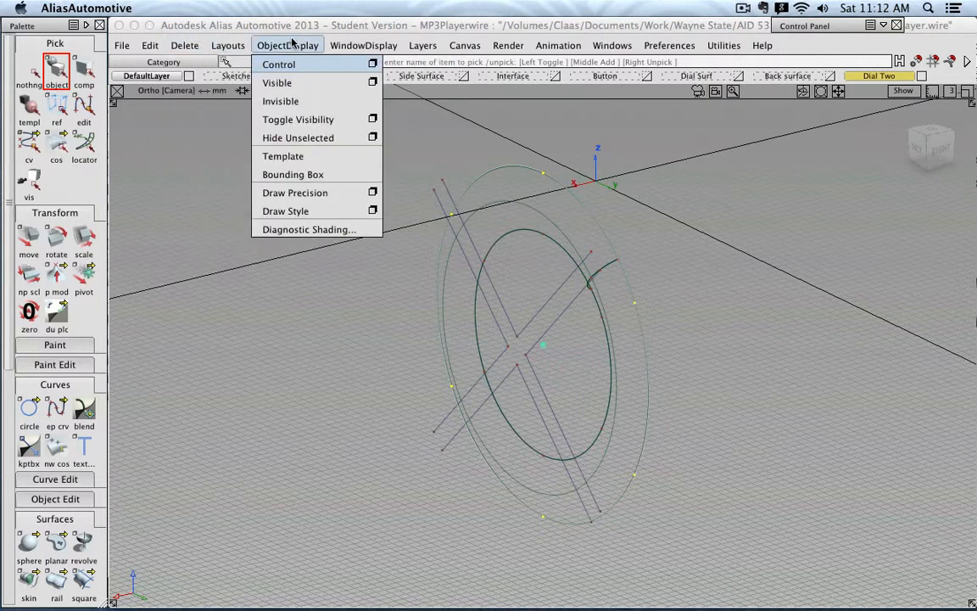
click(303, 103)
Step: Make the inner construction circle, circle#4, invisible
click(568, 258)
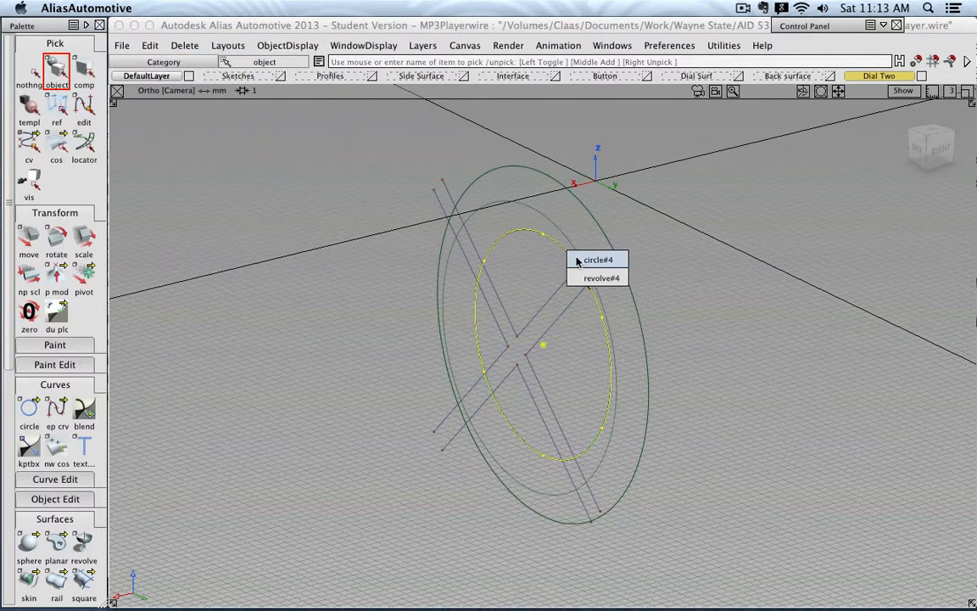
click(579, 257)
click(284, 45)
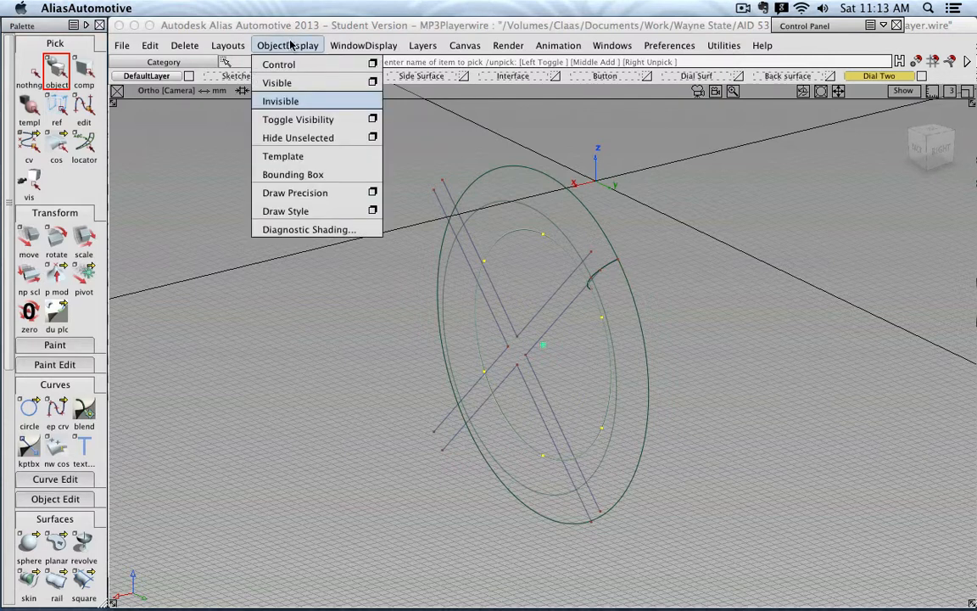
click(285, 100)
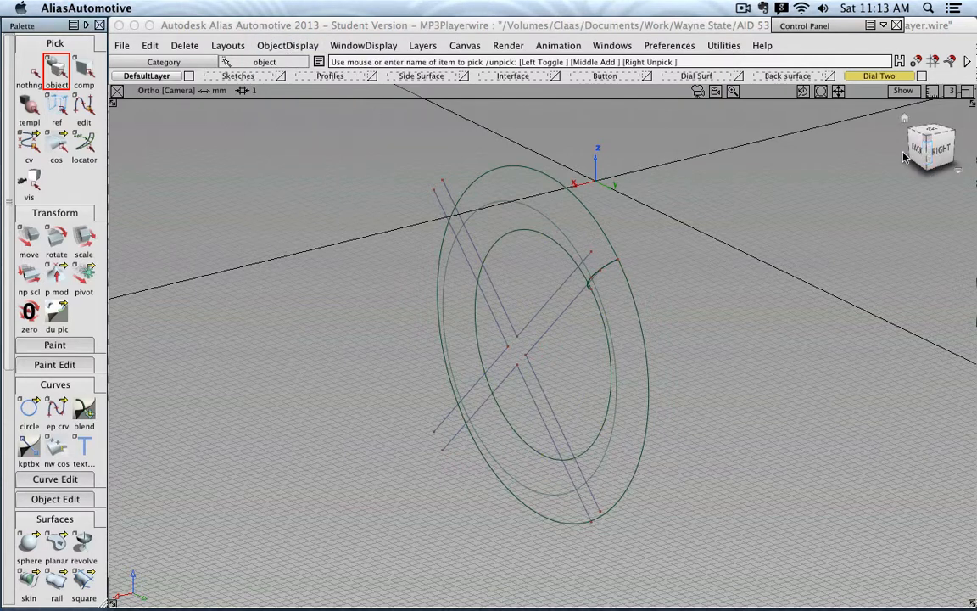
Step: Collapse the Curves and Transform tool groups and display the revolved ring shaded
click(55, 385)
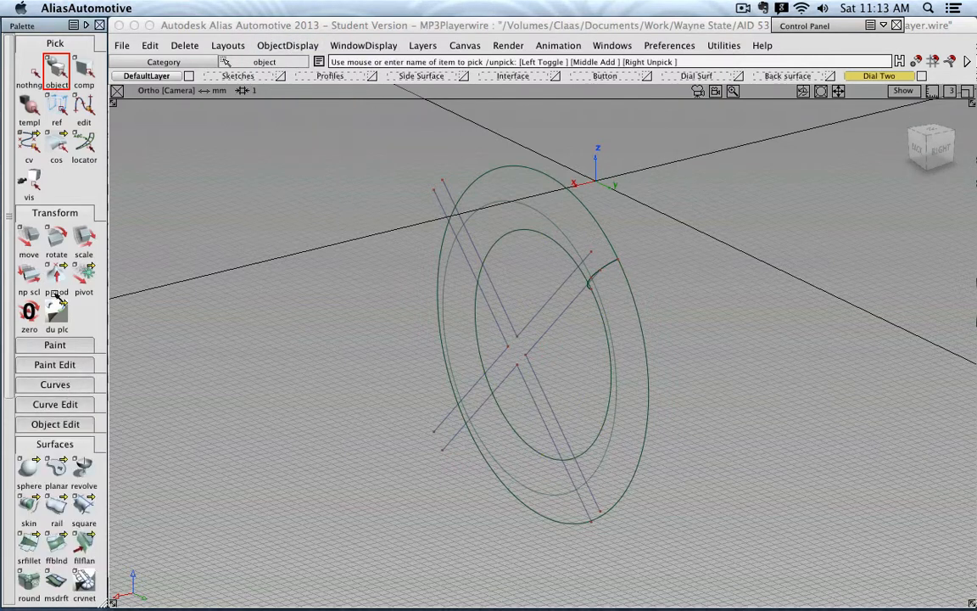
click(54, 213)
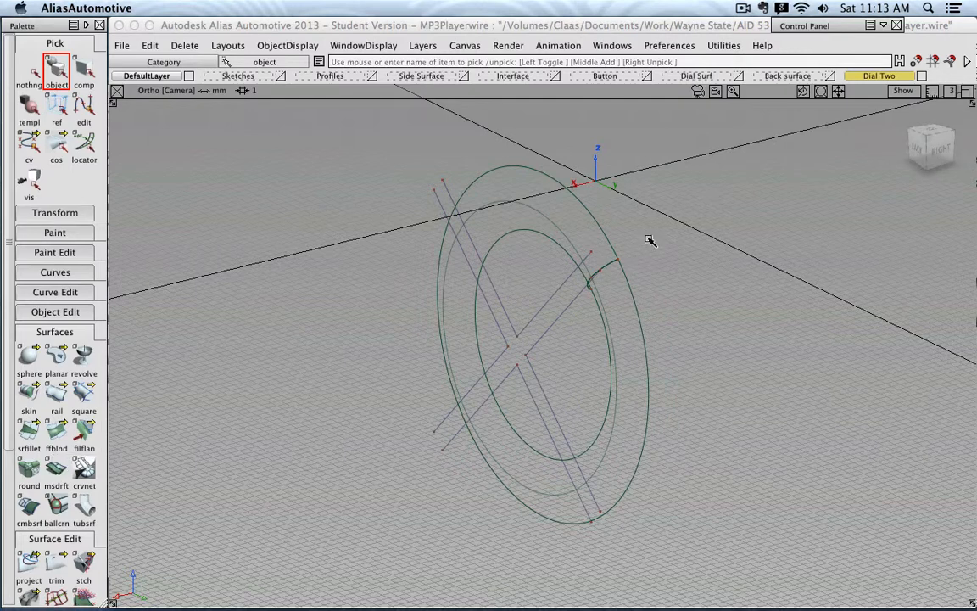
ctrl+shift+drag(648, 242, 716, 240)
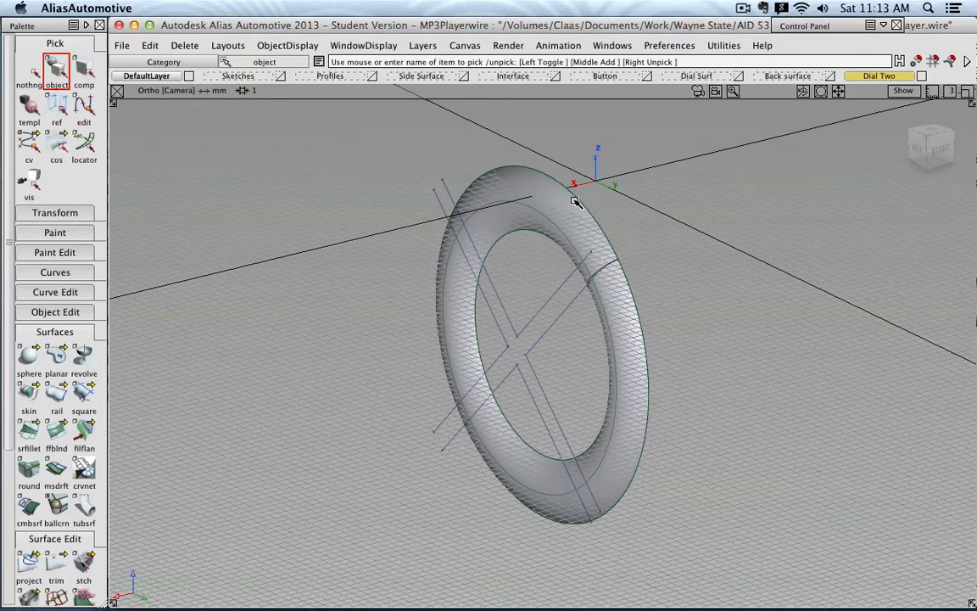
Step: Set up Multi-surface Draft with the X draft vector, Auto Update on and a length of 2 mm
double_click(56, 477)
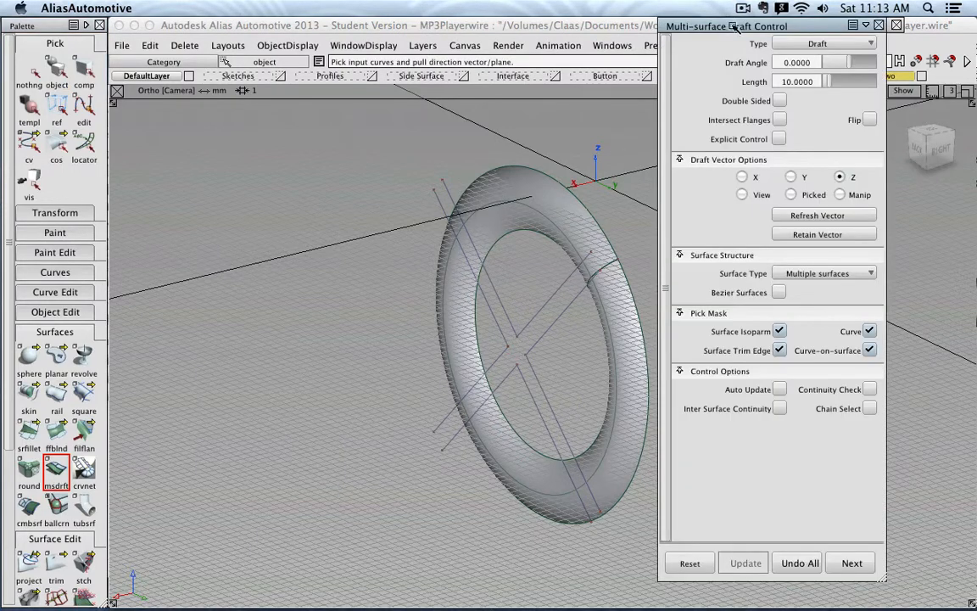
drag(734, 28, 220, 63)
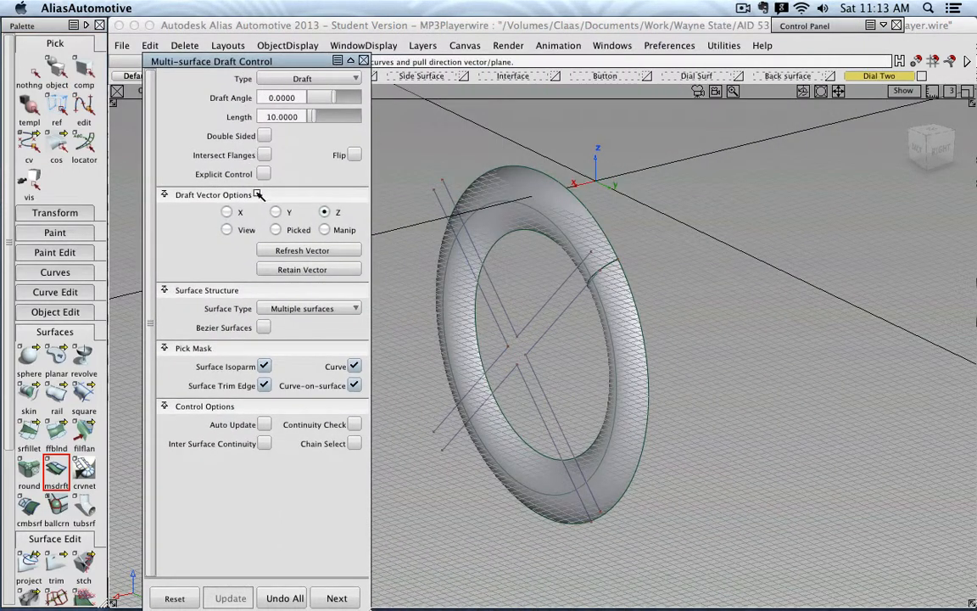
click(226, 212)
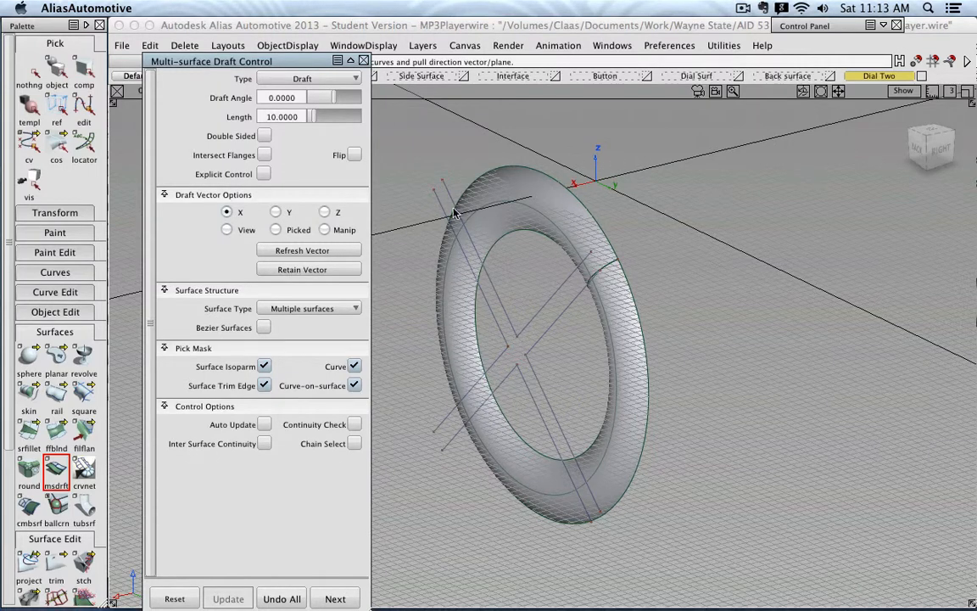
click(263, 424)
drag(269, 116, 366, 121)
text(2)
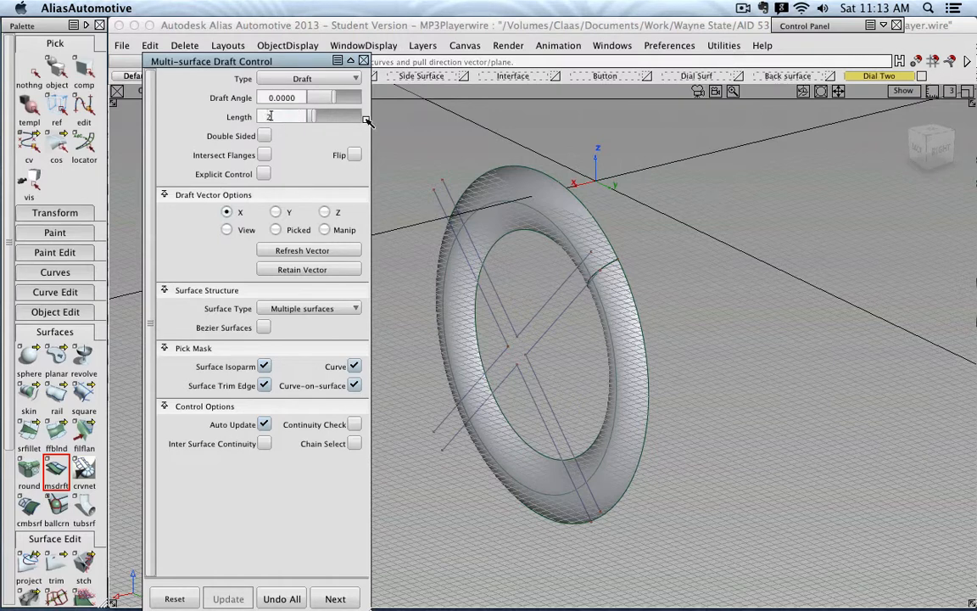
key(Return)
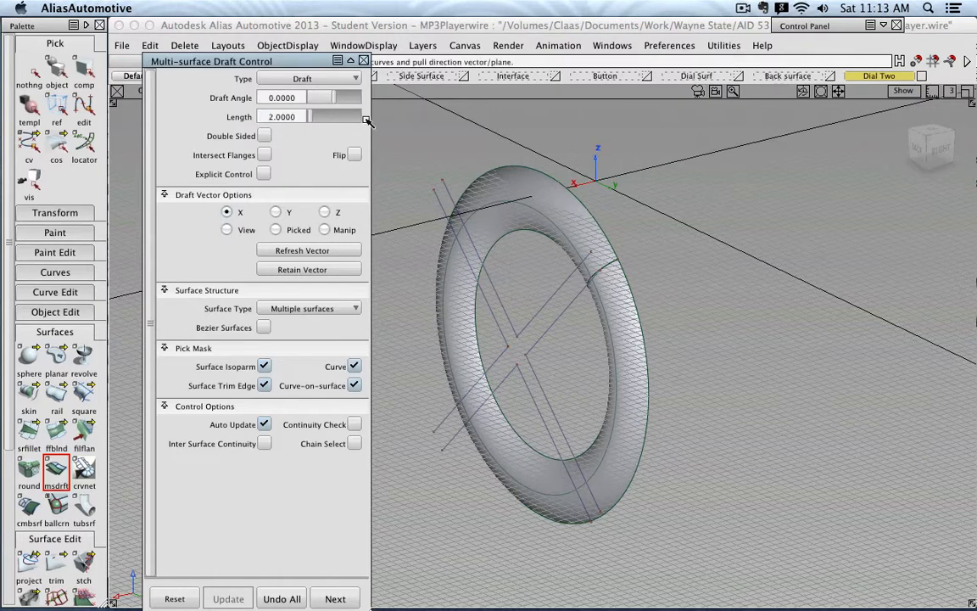
Step: Create a 2 mm draft surface from the dial ring's inner edge, reversing the pull direction toward the ring's back
click(545, 243)
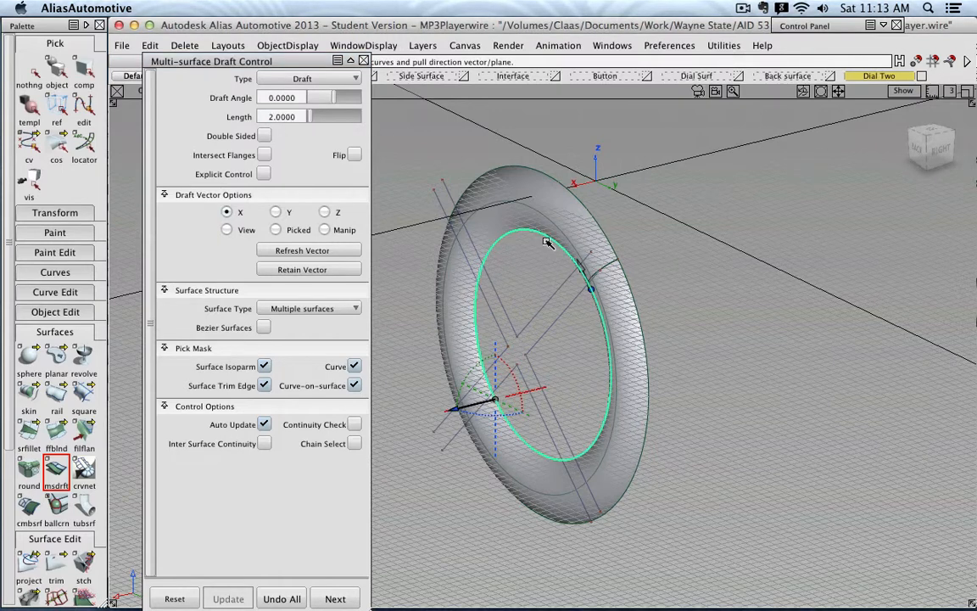
click(539, 391)
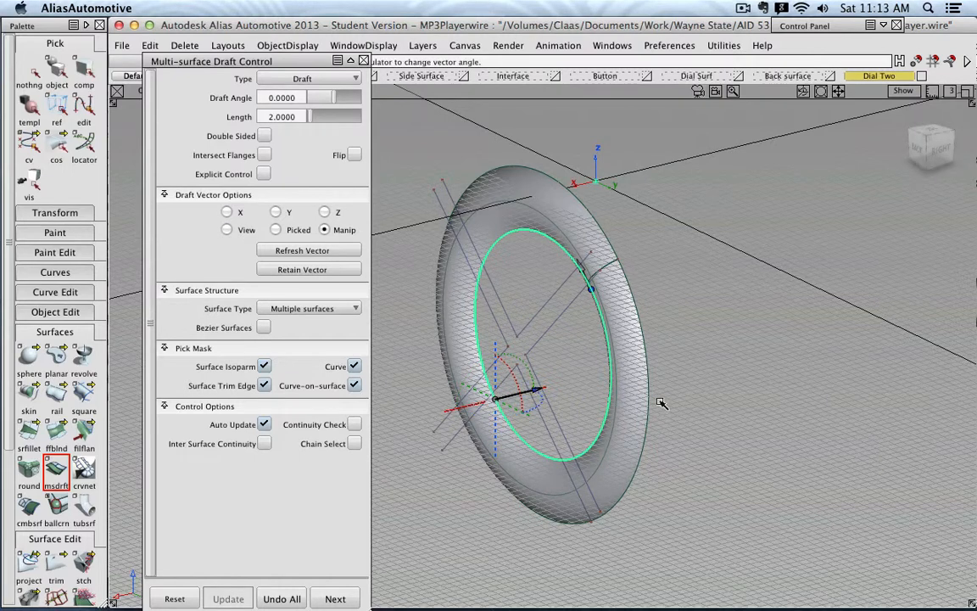
click(270, 116)
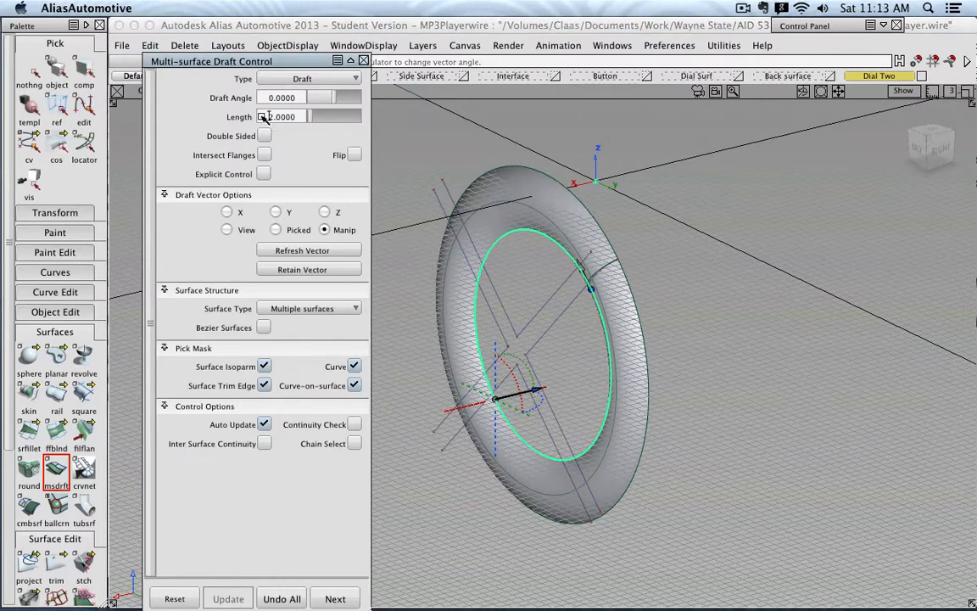
text(2)
key(Return)
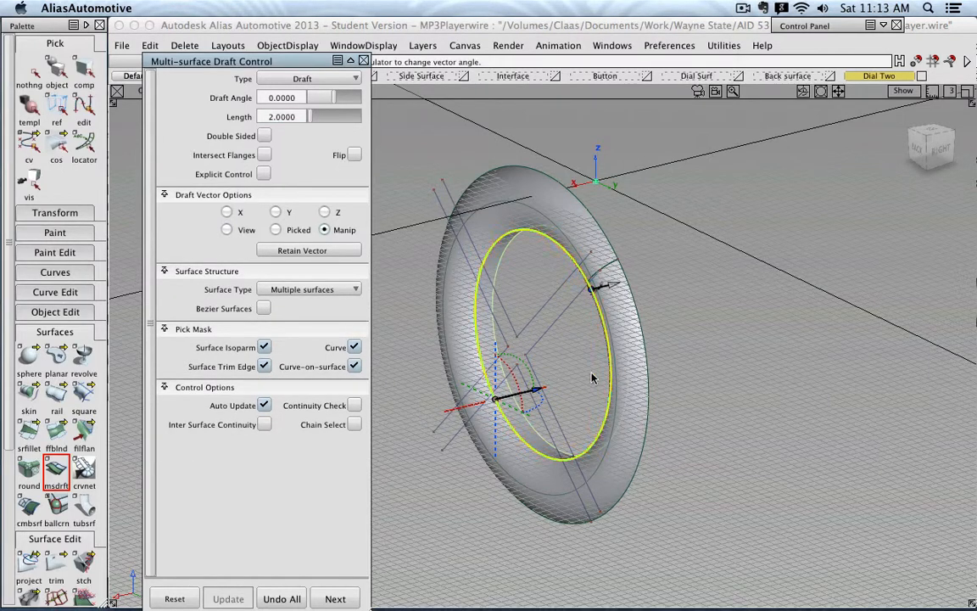
click(347, 597)
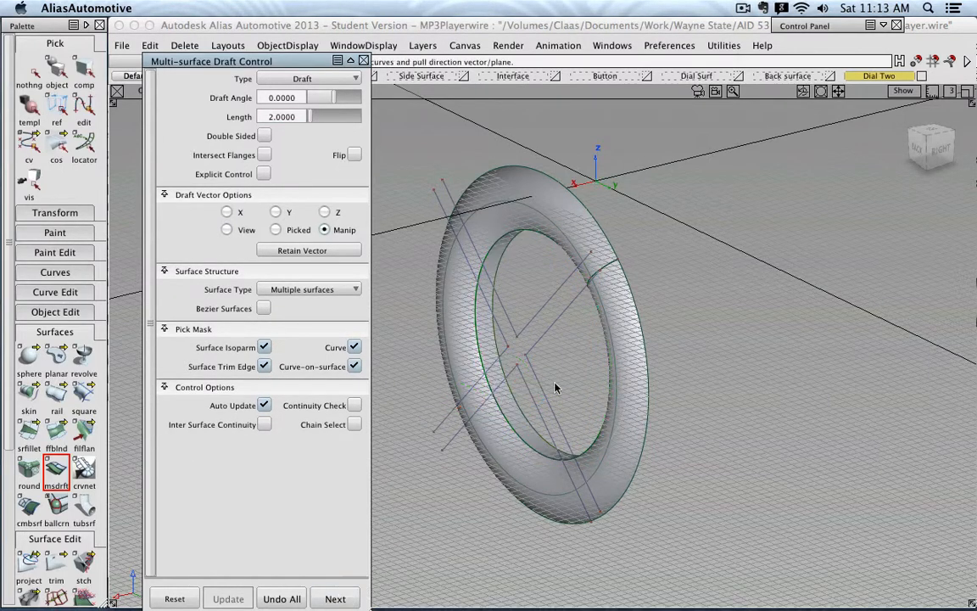
Step: Create a 2 mm draft surface from the ring's outer edge, pulled toward the back along negative X, and close the draft options
click(575, 200)
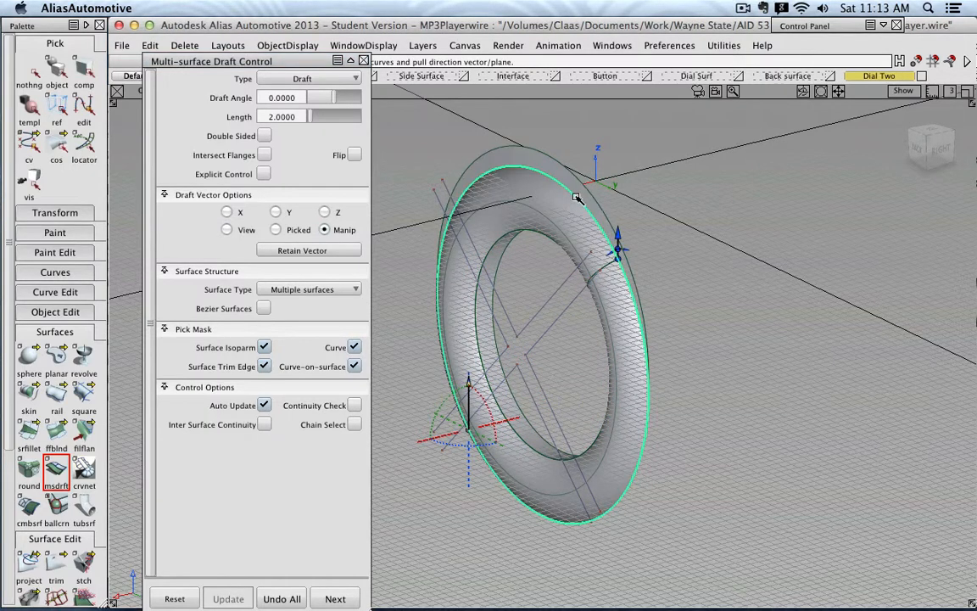
click(514, 421)
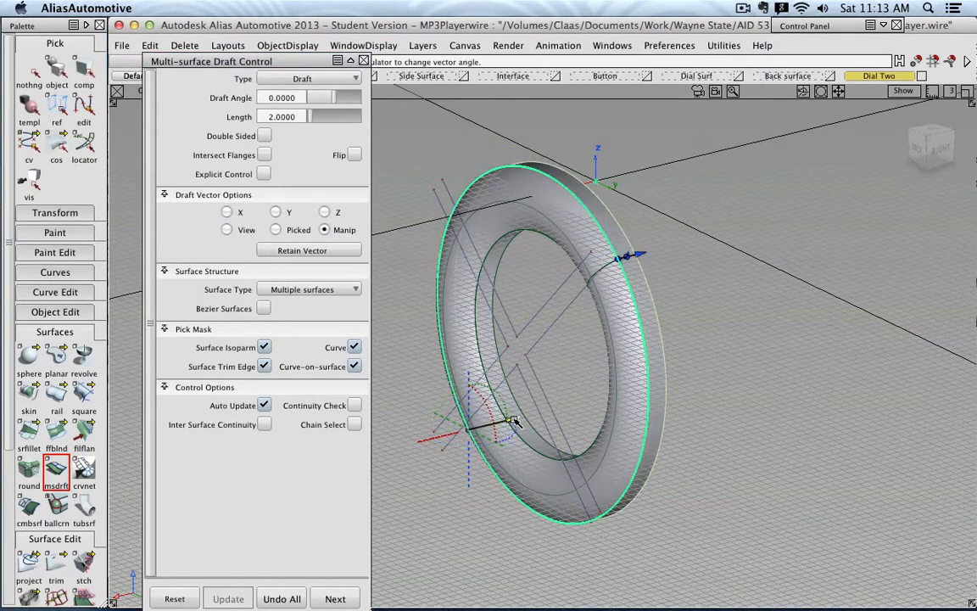
click(336, 598)
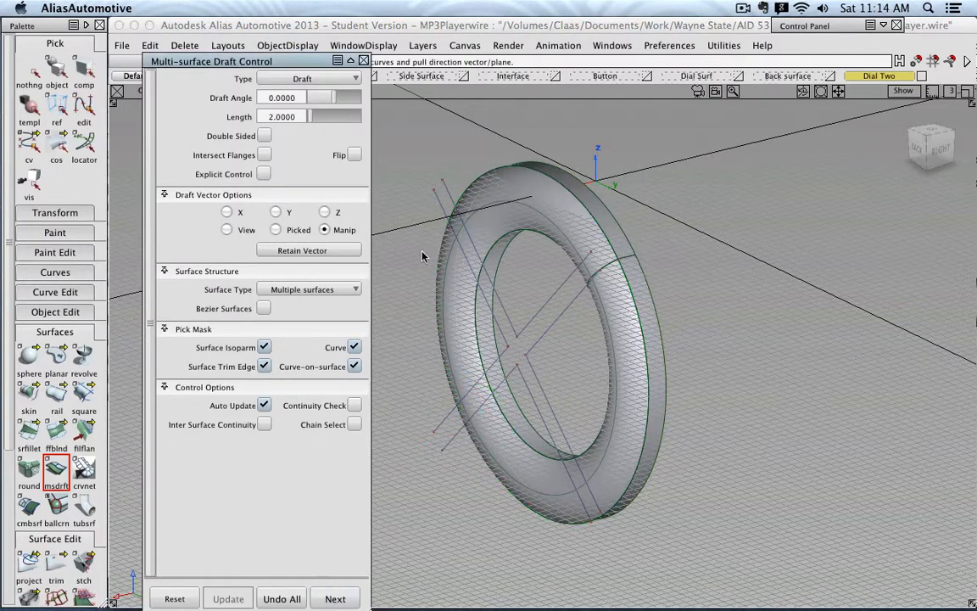
click(364, 61)
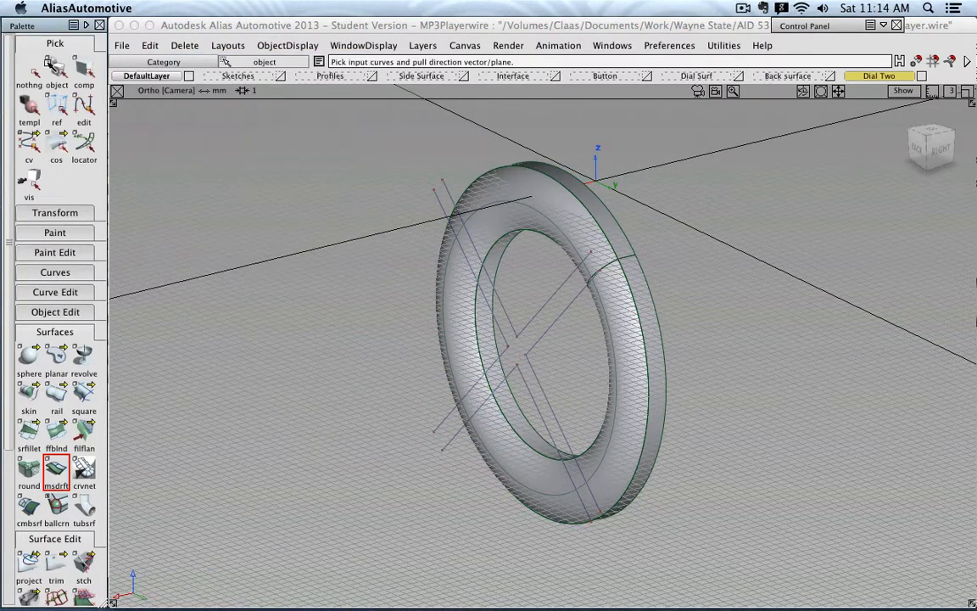
Step: Examine the dial ring and its inner and outer walls from the right, back and angled views
click(938, 151)
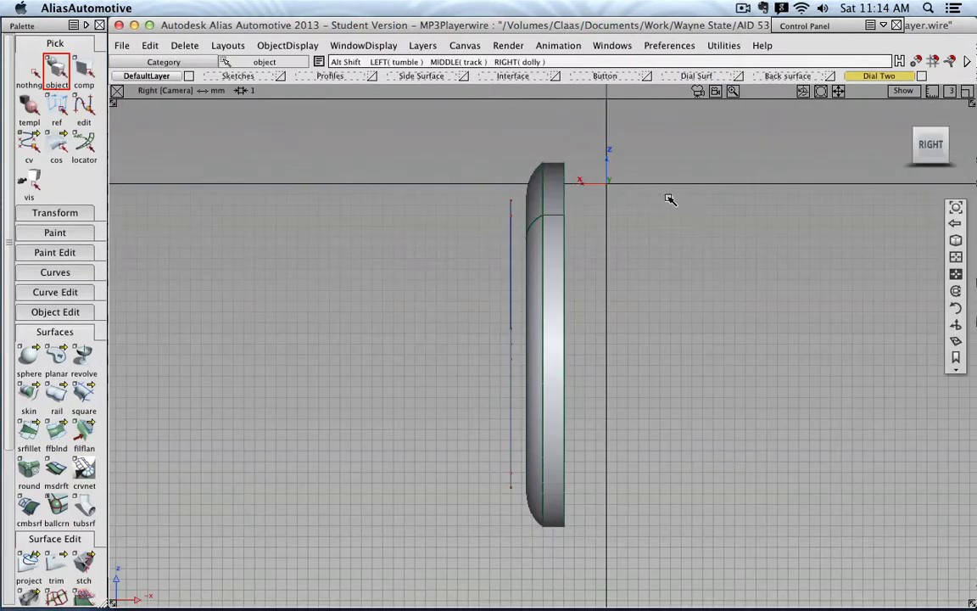
alt+shift+drag(670, 200, 479, 214)
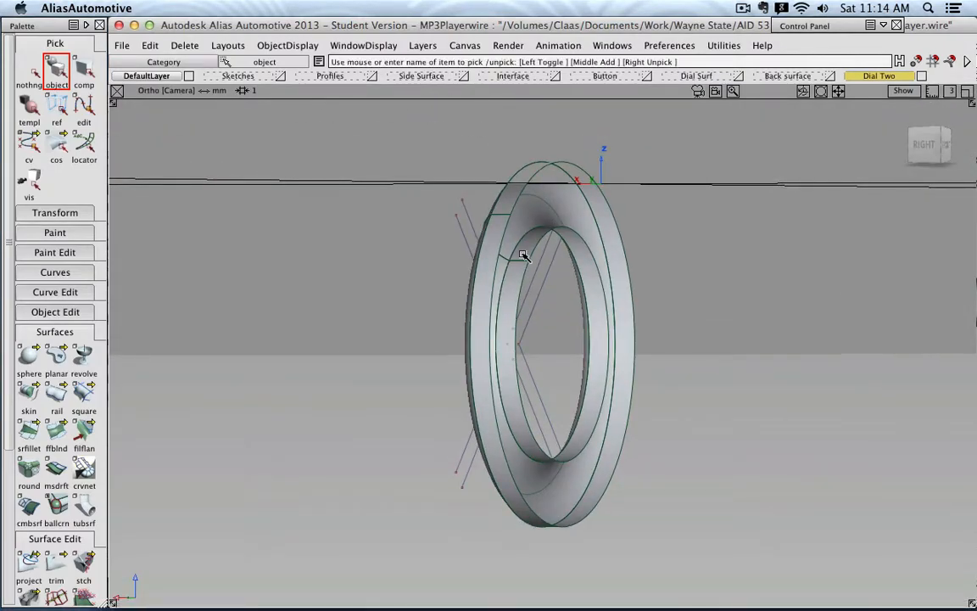
alt+shift+drag(658, 266, 610, 338)
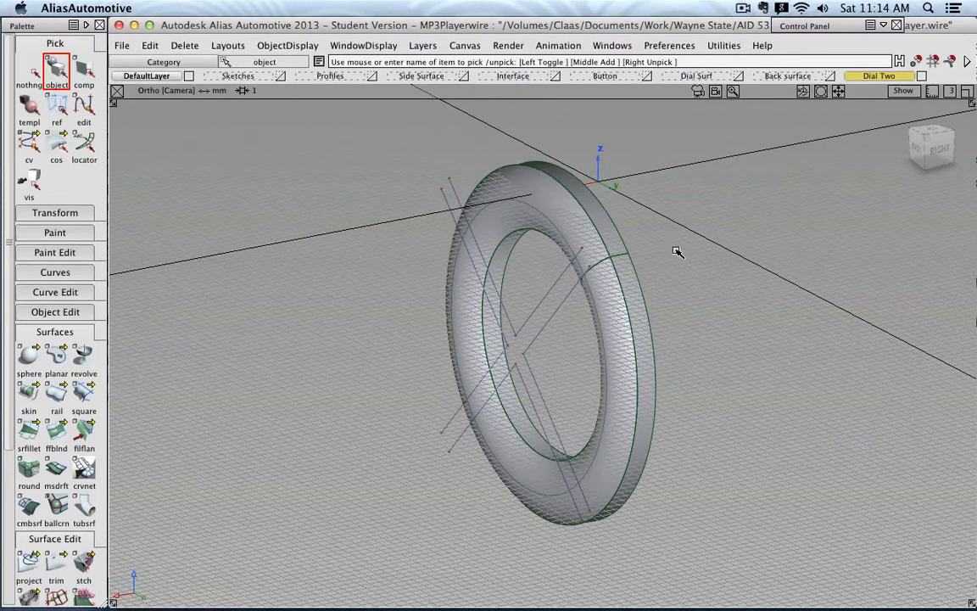
click(918, 149)
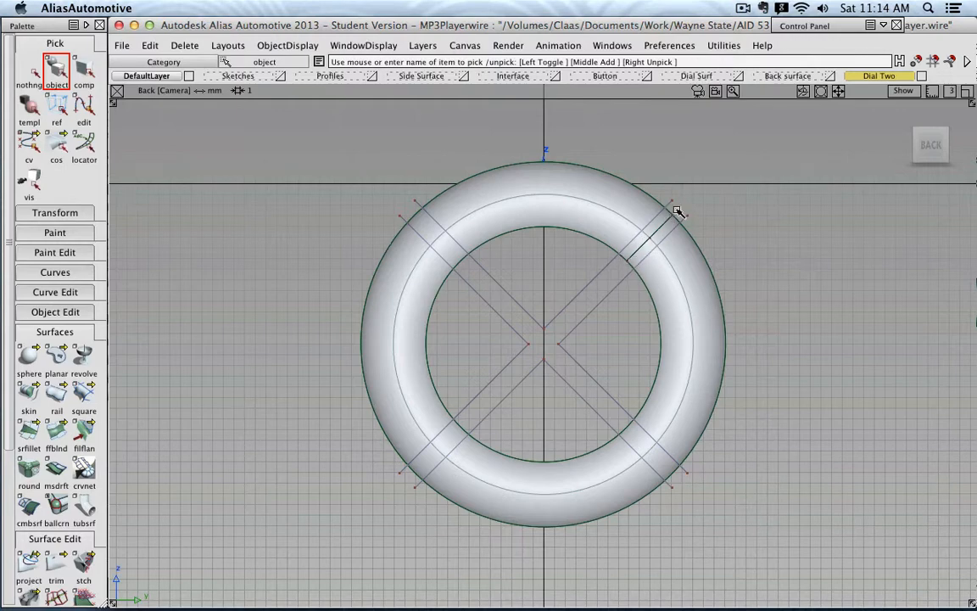
alt+shift+drag(679, 212, 702, 262)
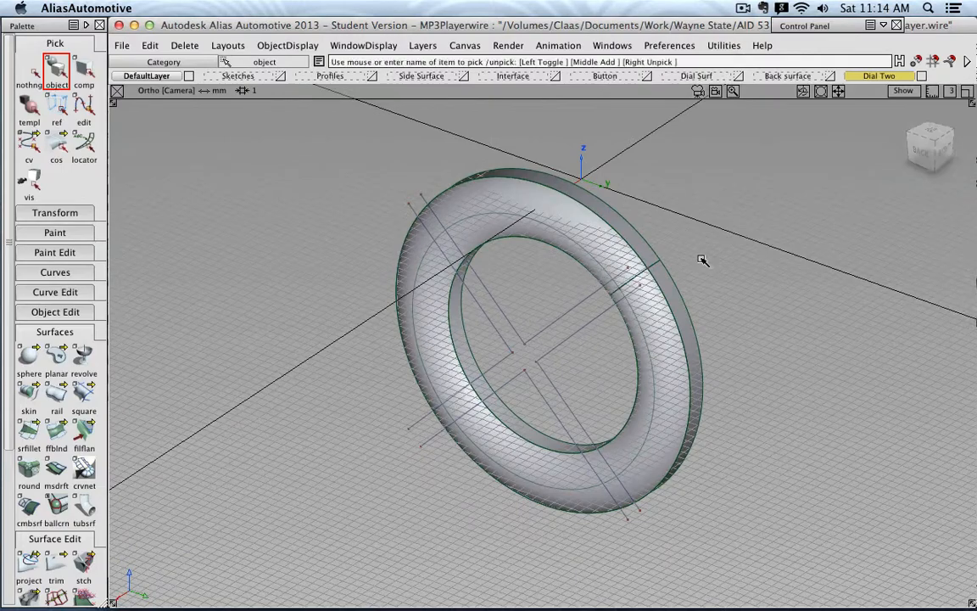
scroll(702, 262, up, 5)
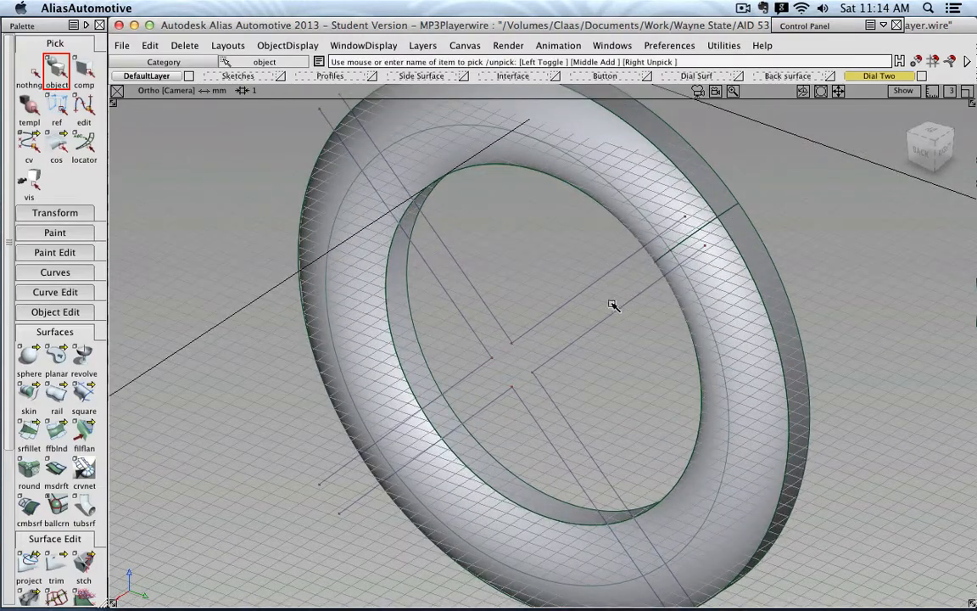
alt+shift+drag(614, 306, 680, 256)
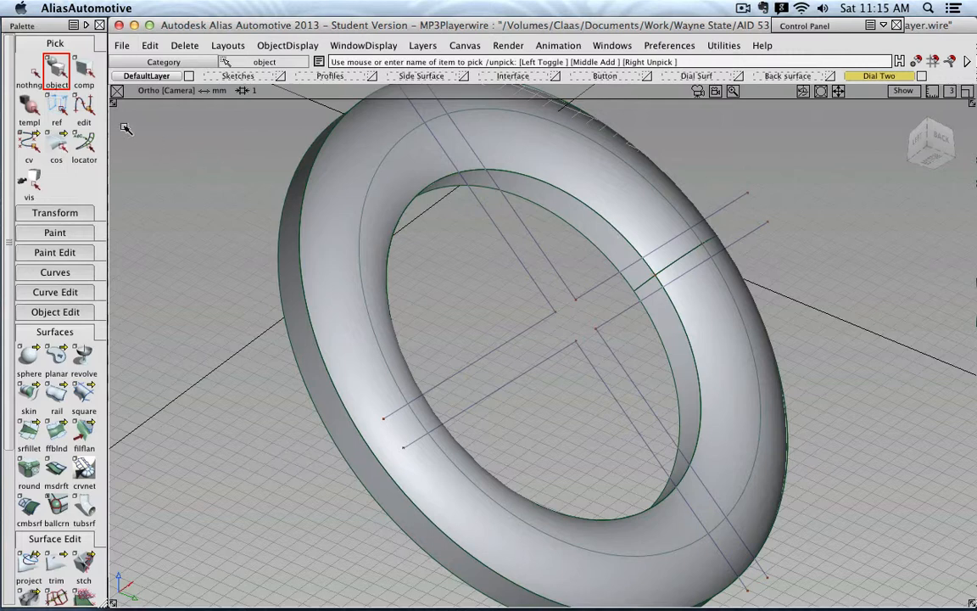
click(658, 260)
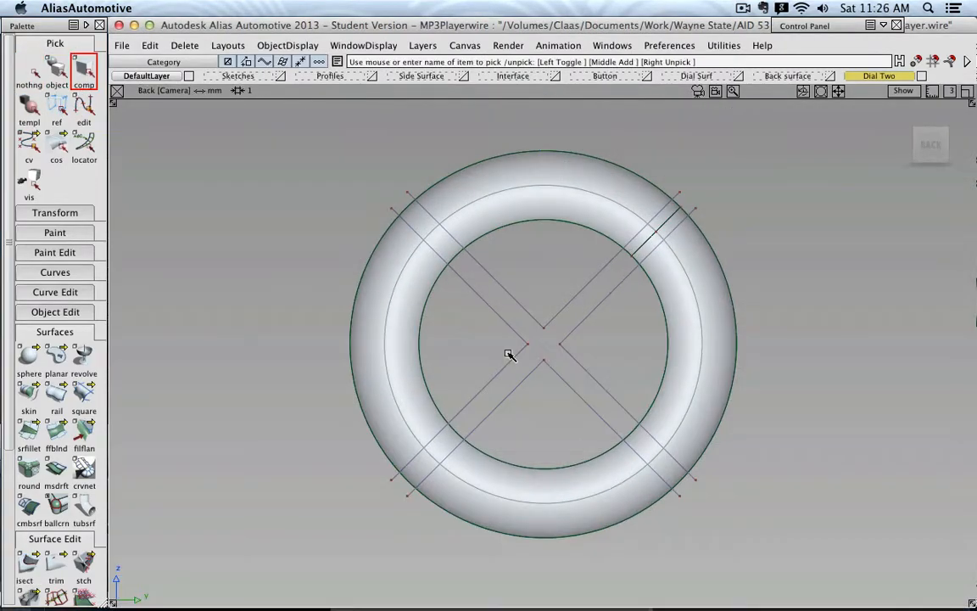
Step: Turn on the grid display in the modelling view
alt+shift+drag(775, 301, 848, 152)
click(900, 91)
click(862, 174)
alt+shift+drag(848, 195, 964, 157)
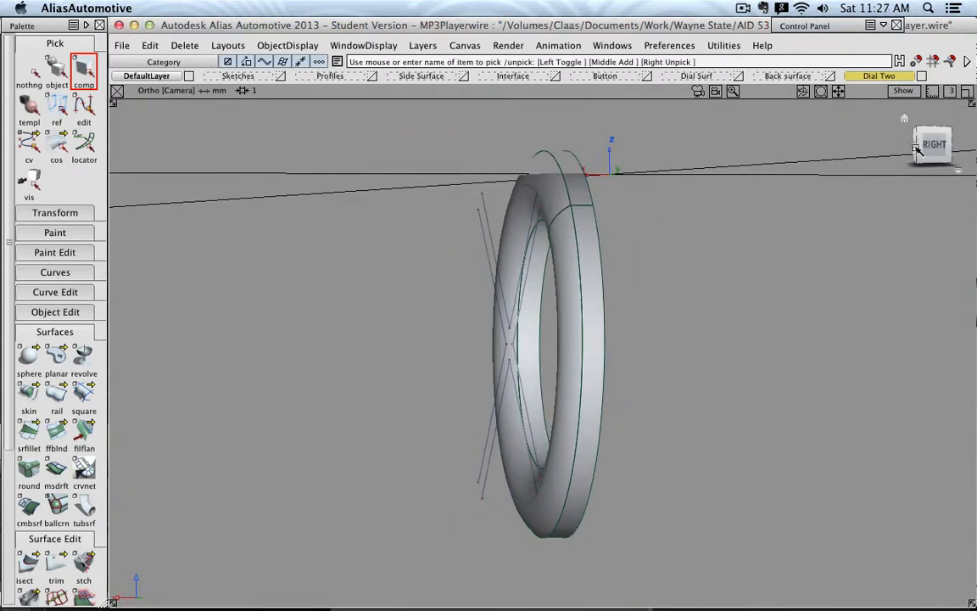
Step: Draft all the crossing construction lines in front of the dial by 5 mm, reversing the pull direction so the surfaces pass through the ring
click(935, 144)
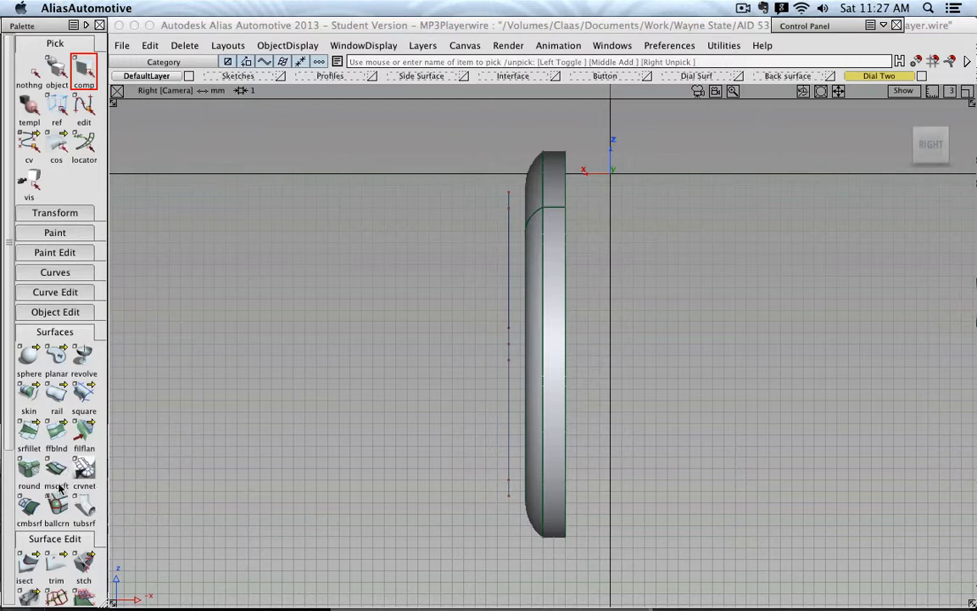
click(56, 470)
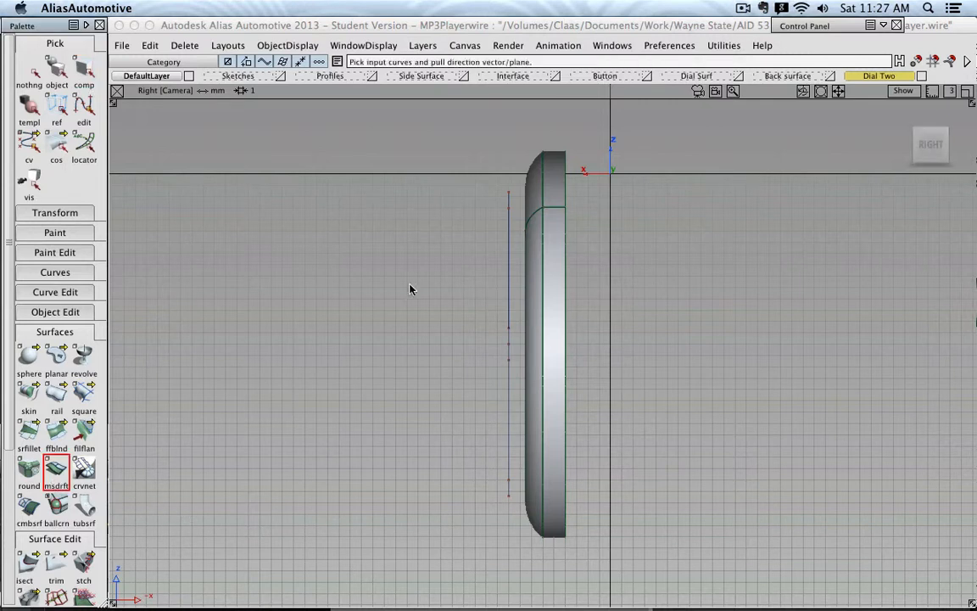
drag(467, 141, 515, 540)
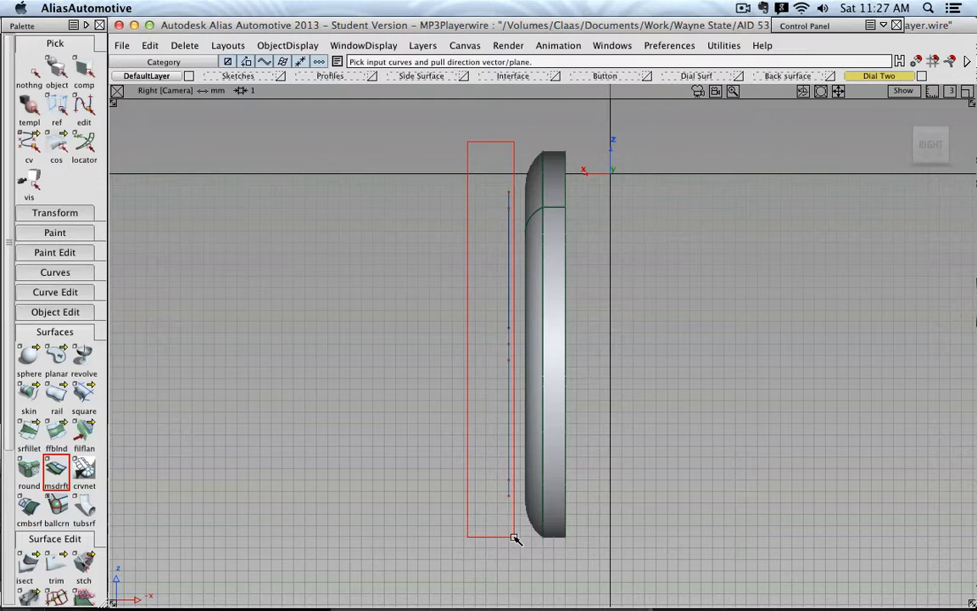
drag(515, 539, 515, 539)
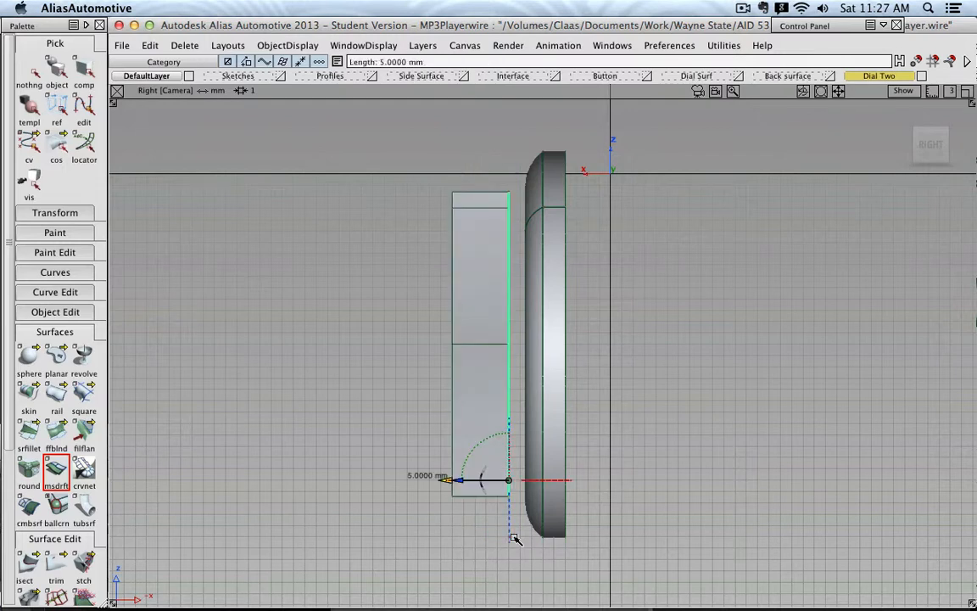
double_click(54, 468)
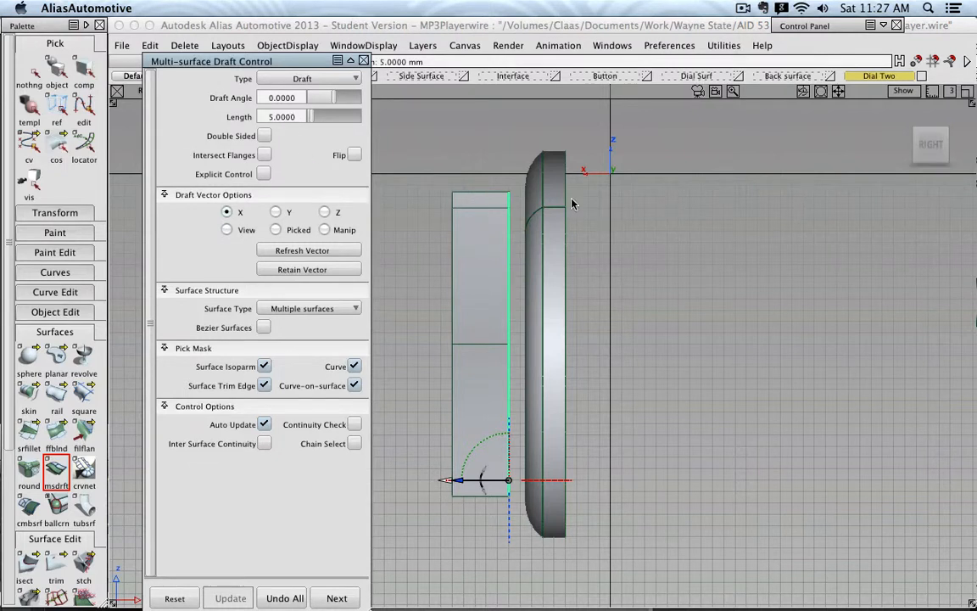
click(572, 485)
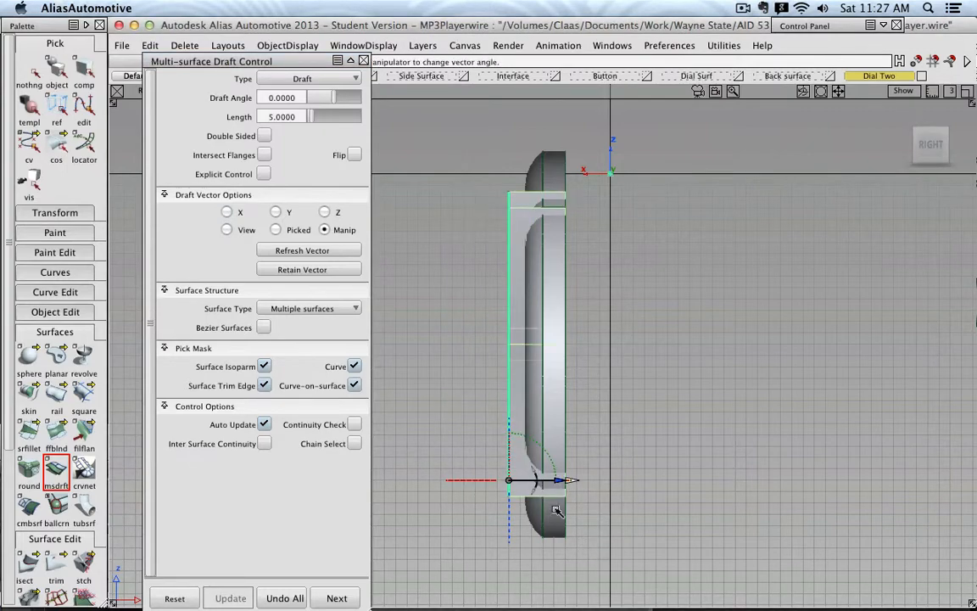
click(363, 61)
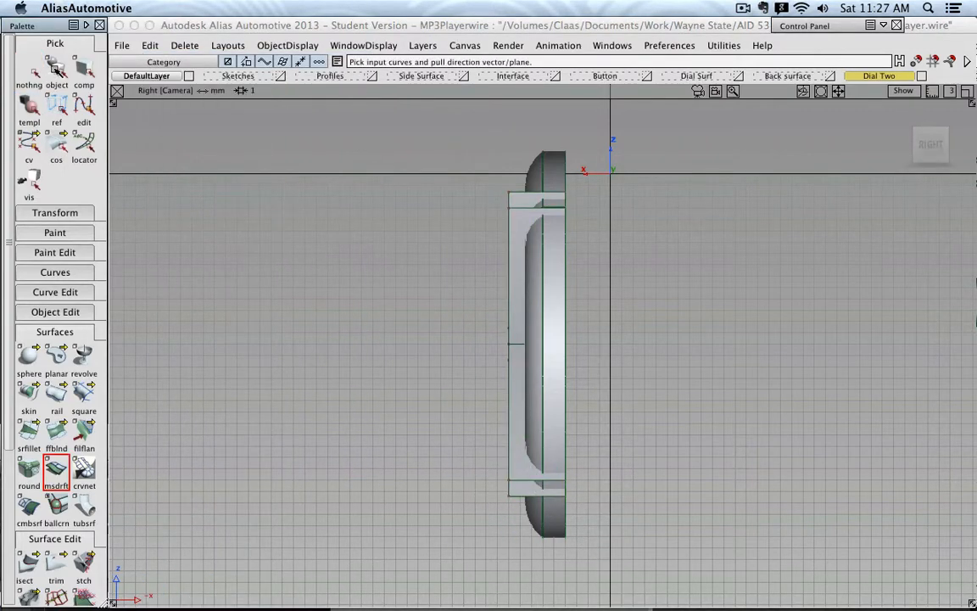
Step: Turn off the grid display around the dial ring and its crossing draft surfaces
alt+shift+drag(382, 246, 759, 283)
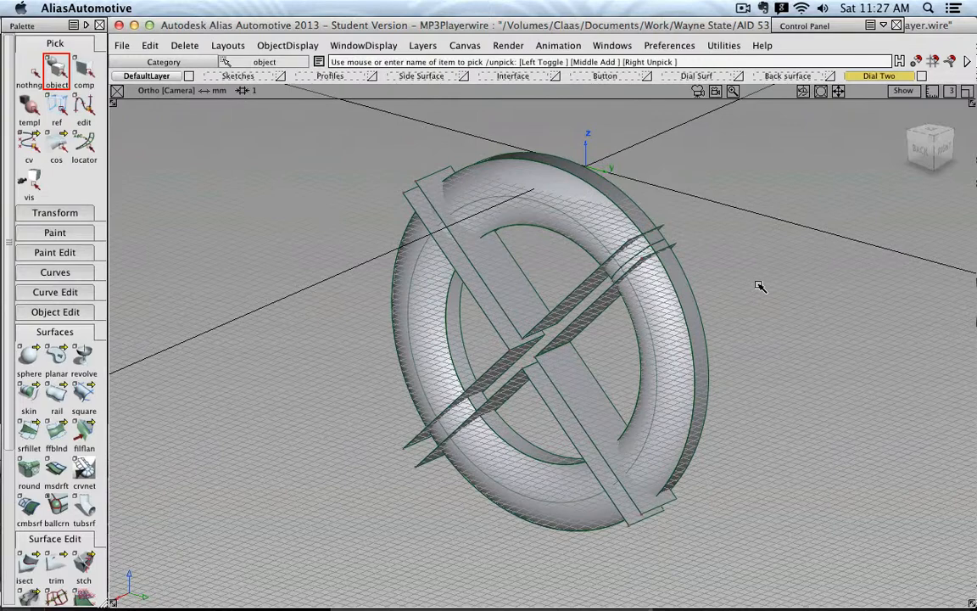
click(904, 91)
click(862, 183)
alt+shift+drag(688, 352, 753, 412)
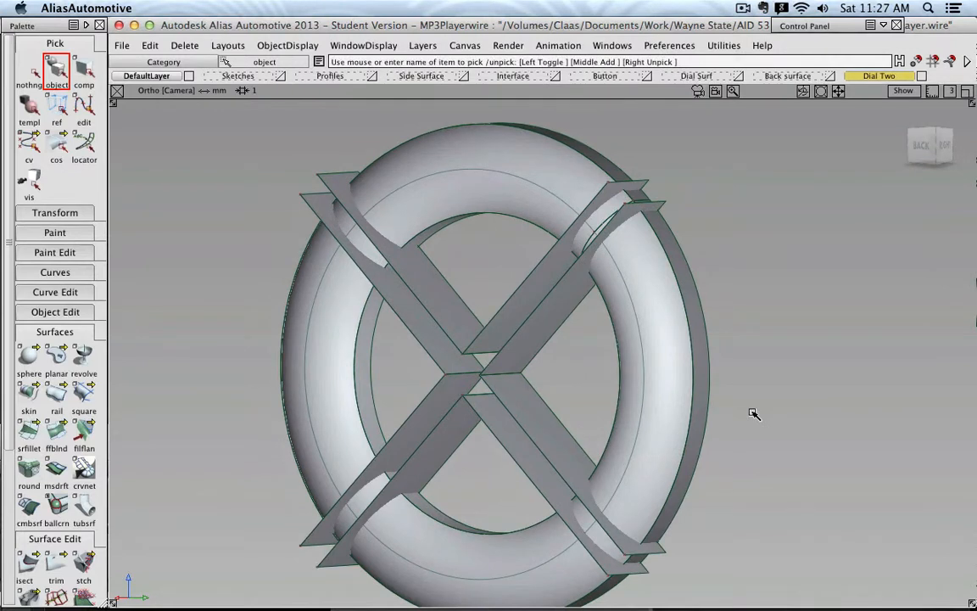
Step: Intersect the dial ring's face and its inner and outer walls with all the crossing draft surfaces
click(69, 330)
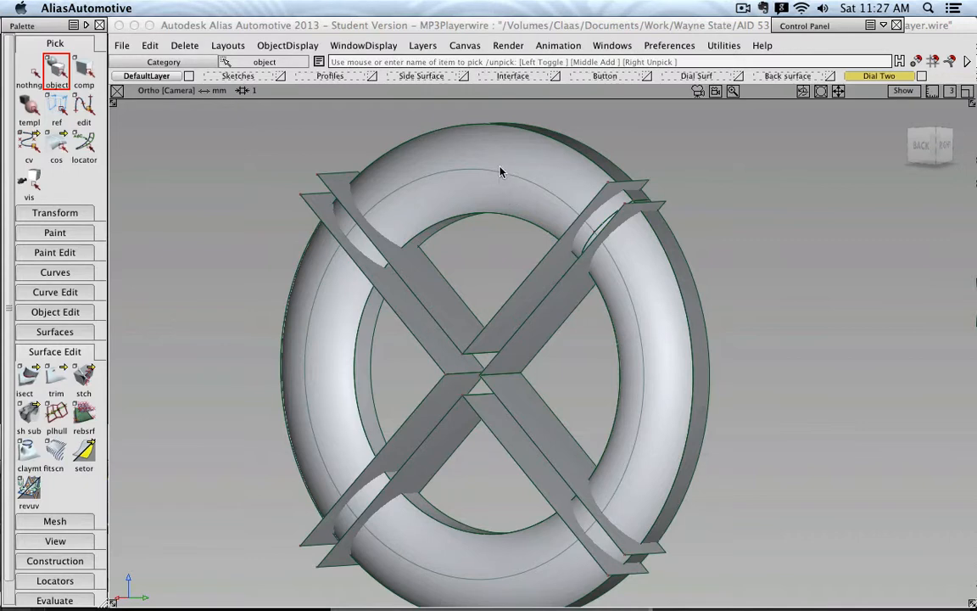
drag(478, 114, 508, 250)
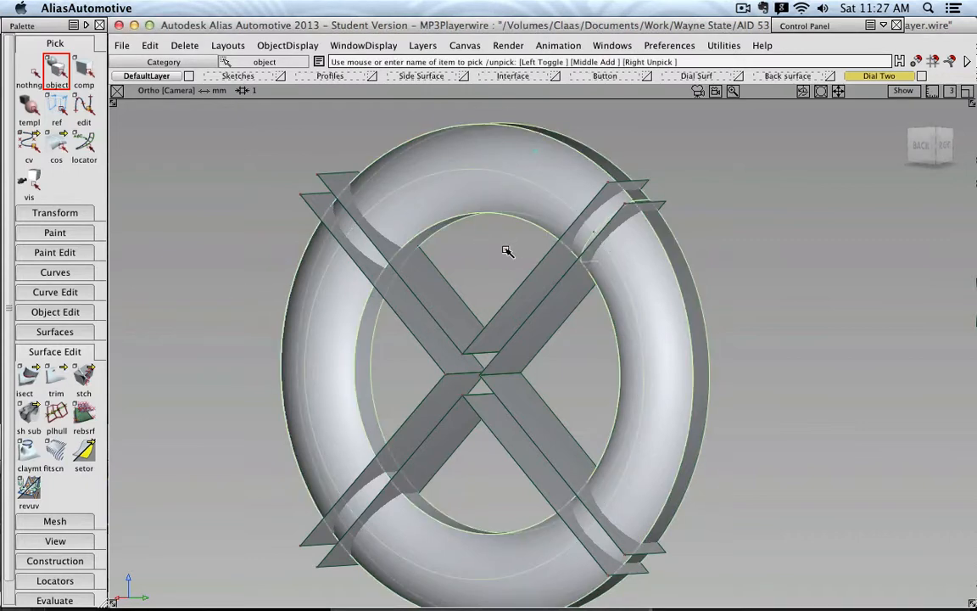
click(28, 379)
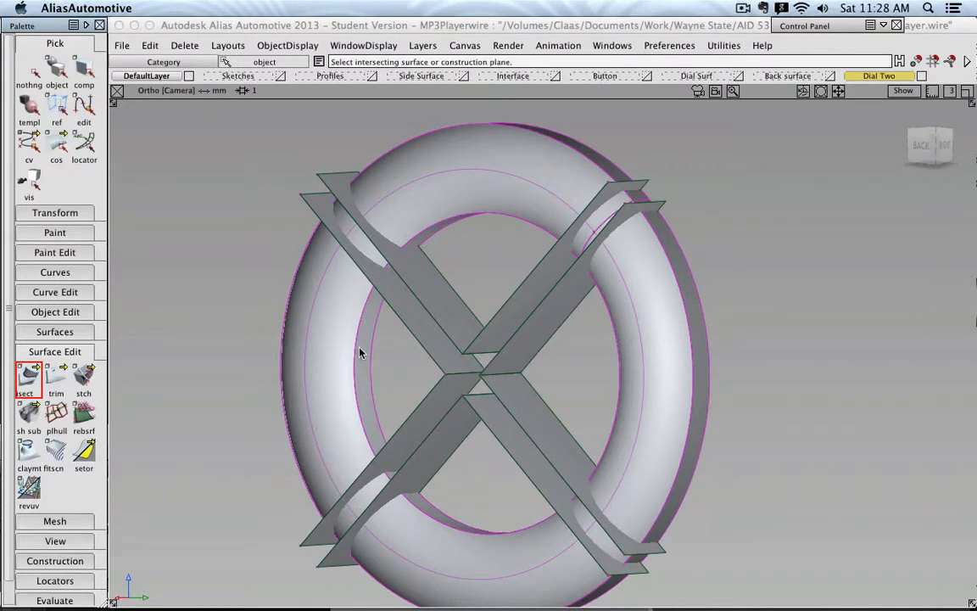
click(442, 293)
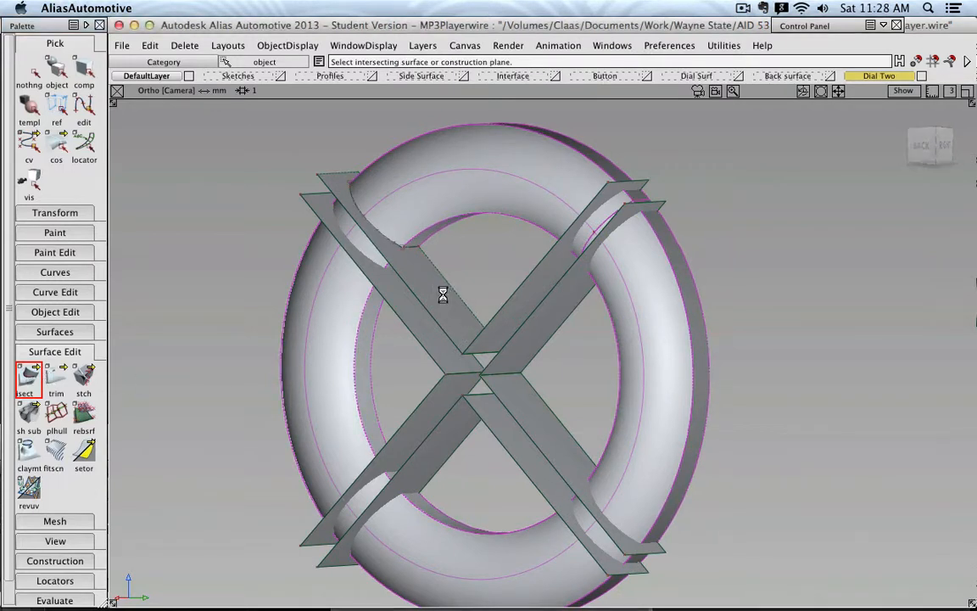
click(441, 415)
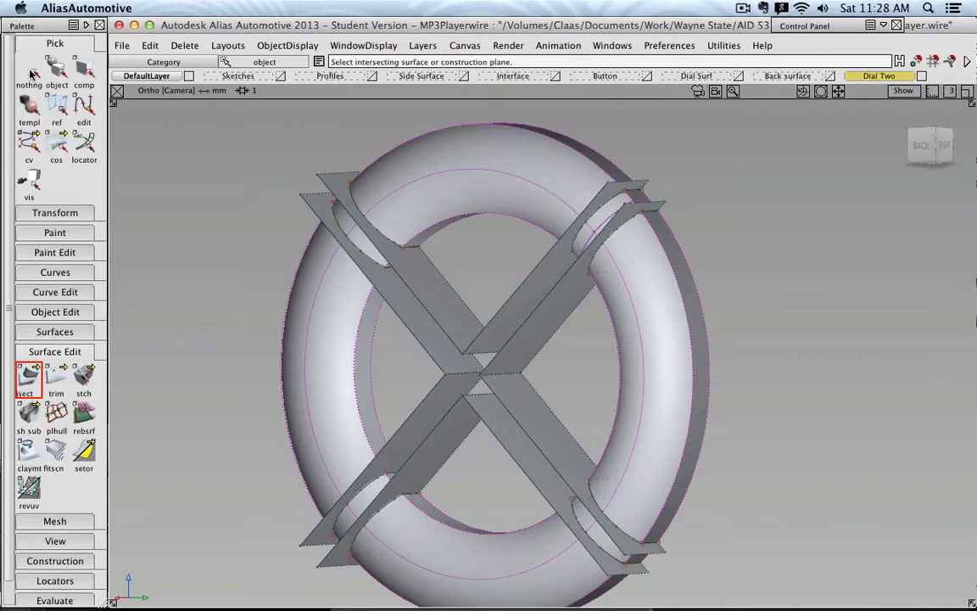
click(56, 69)
alt+shift+drag(445, 195, 515, 233)
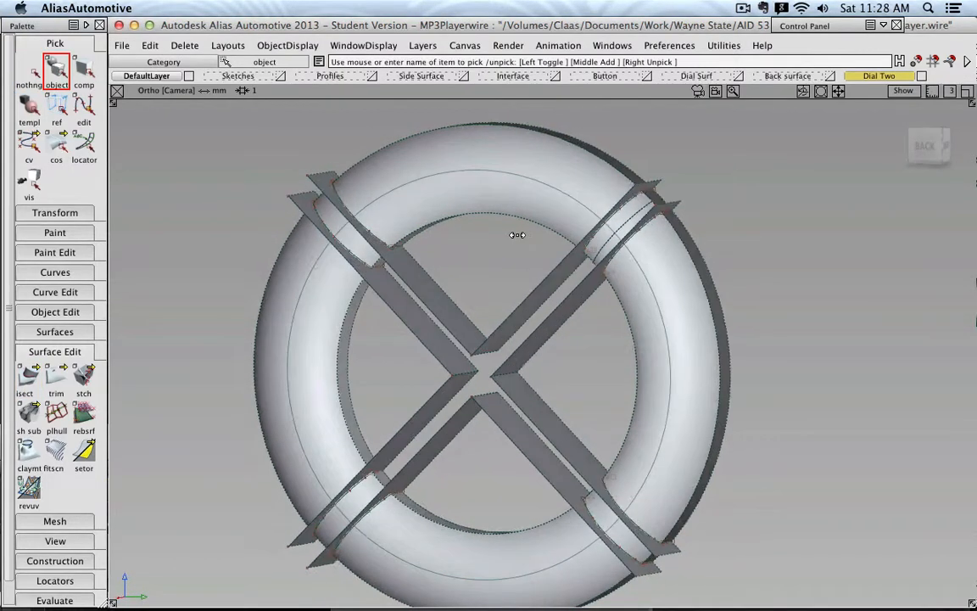
Step: Trim the dial ring's rounded front surface, keeping the four large arcs and removing the narrow strips between the paired draft surfaces
click(54, 382)
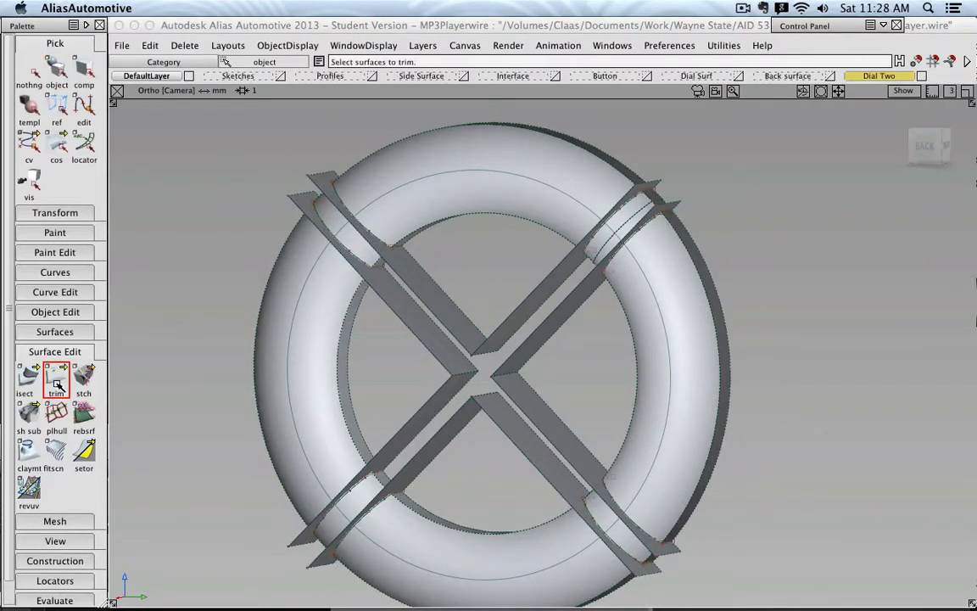
alt+shift+drag(496, 248, 514, 266)
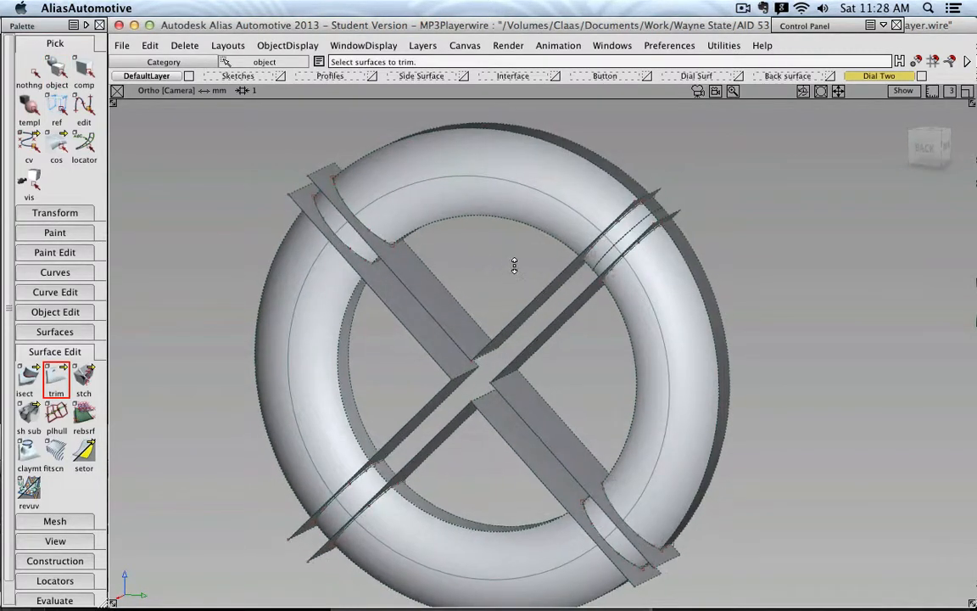
click(508, 185)
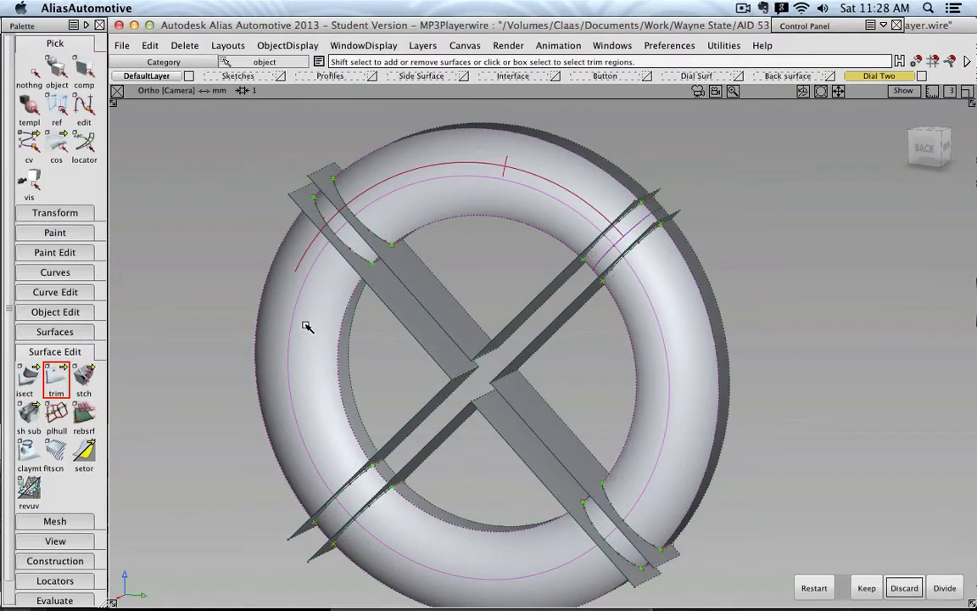
click(441, 171)
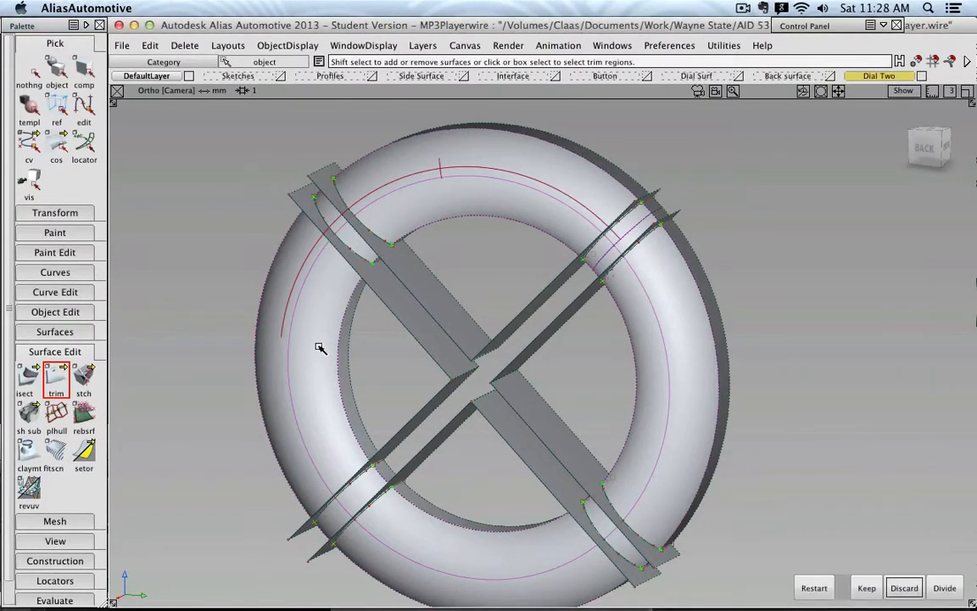
click(319, 345)
click(500, 555)
click(674, 402)
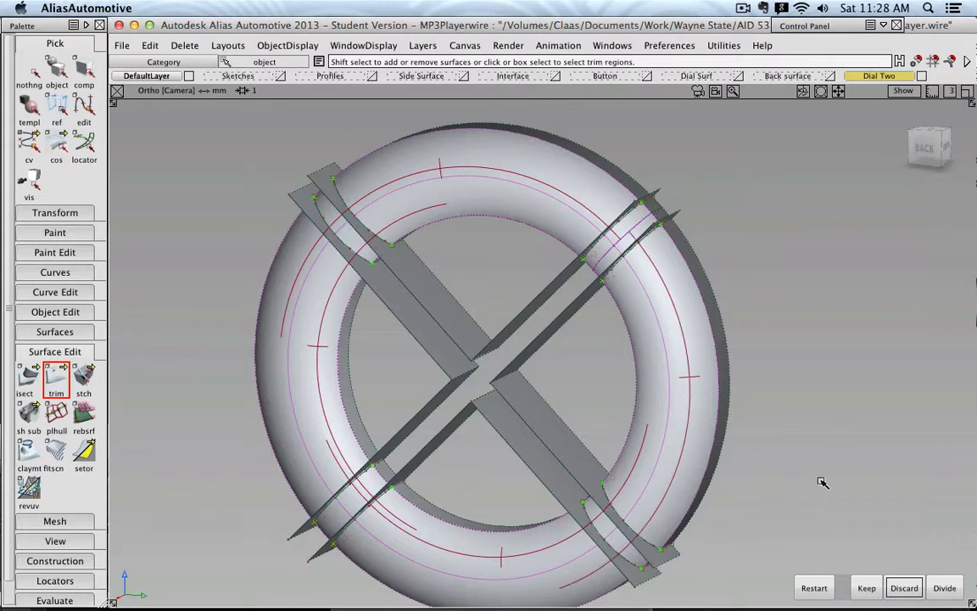
click(865, 588)
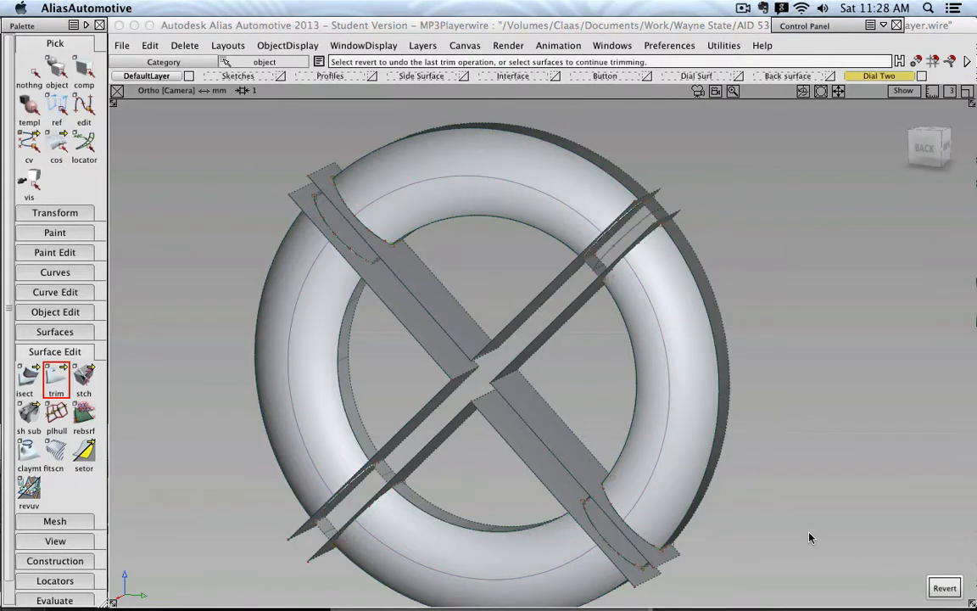
Step: Trim the ring's outer wall, keeping its four large portions and removing the narrow gaps between the draft surfaces
alt+shift+drag(684, 499, 691, 397)
click(493, 210)
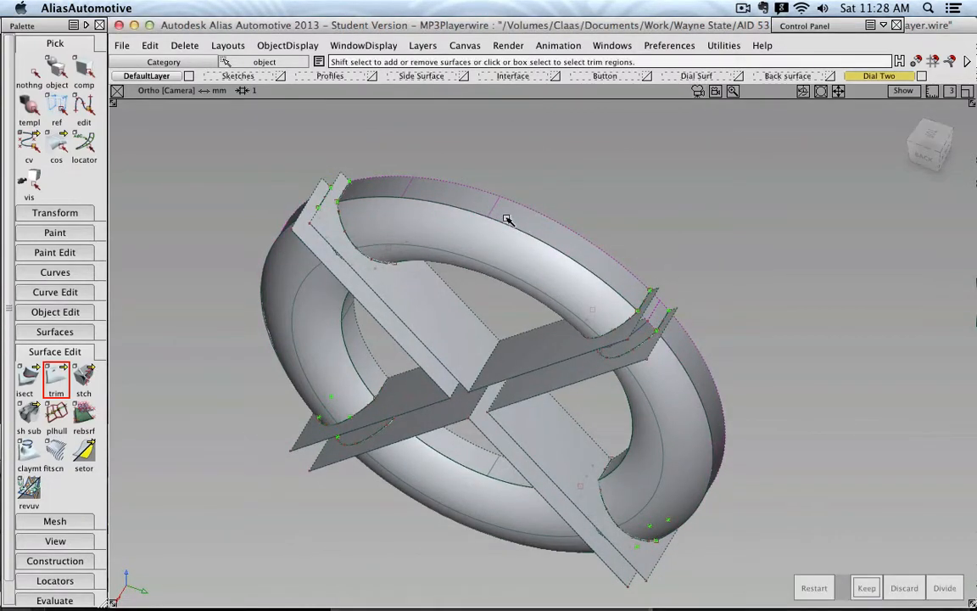
alt+shift+drag(708, 376, 584, 421)
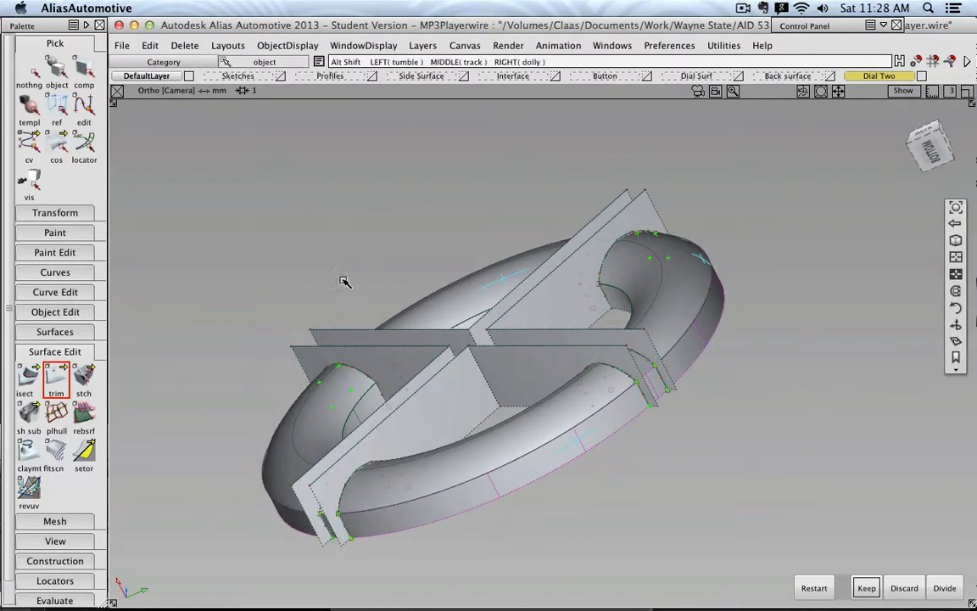
alt+shift+drag(344, 279, 353, 304)
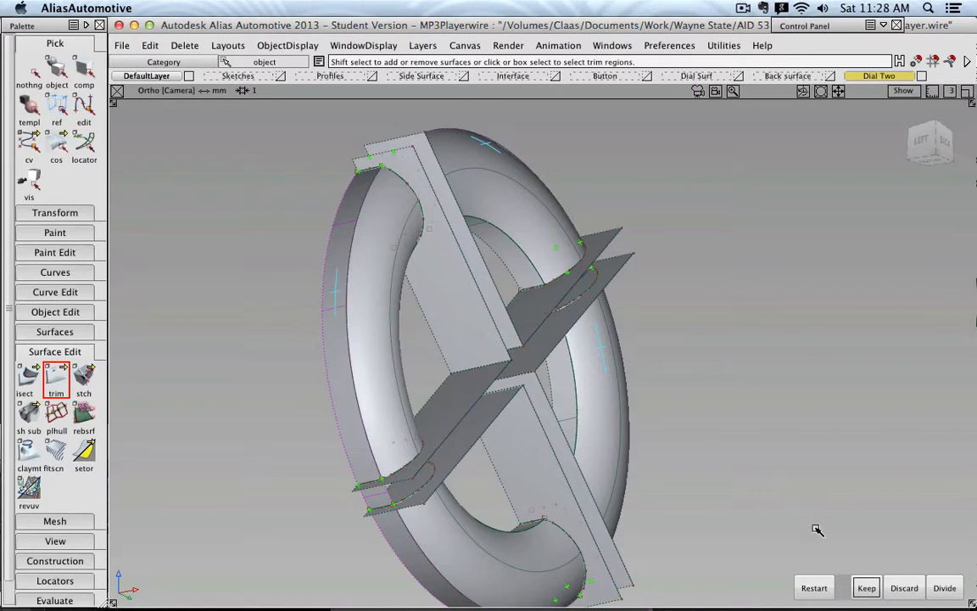
click(866, 588)
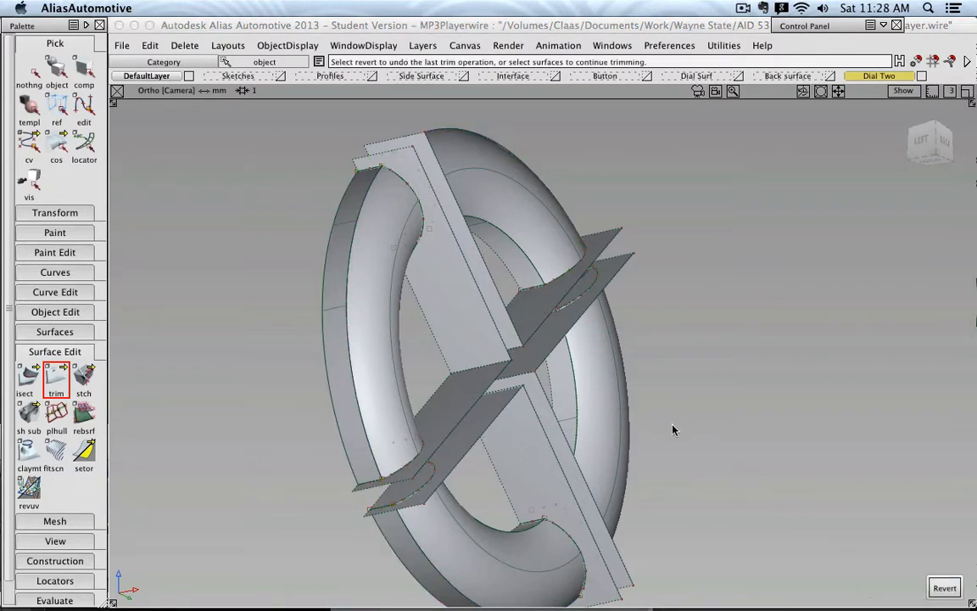
Step: Trim the ring's inner wall, keeping the four large portions and removing the narrow gaps between the draft surfaces
alt+shift+drag(672, 430, 469, 261)
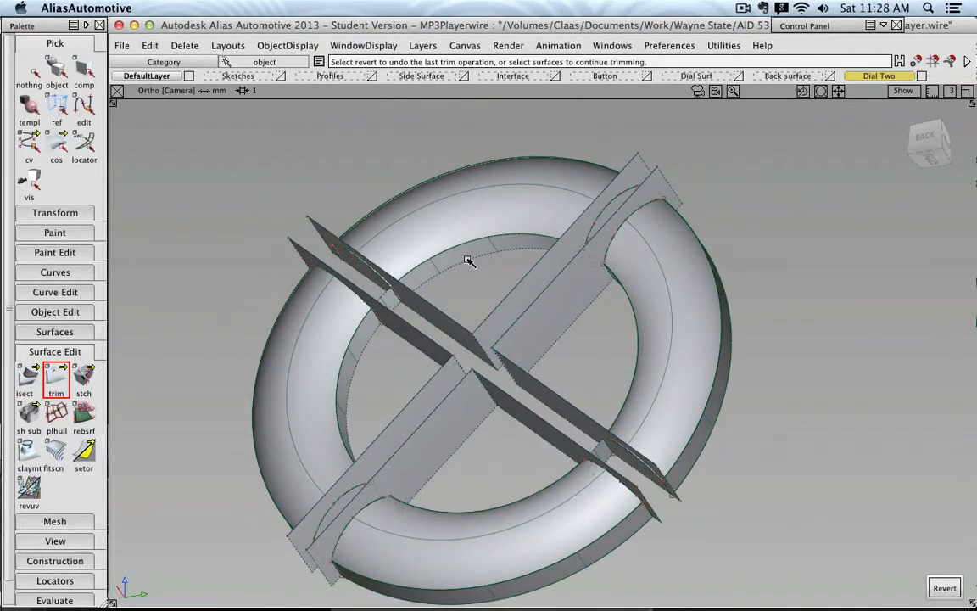
click(467, 259)
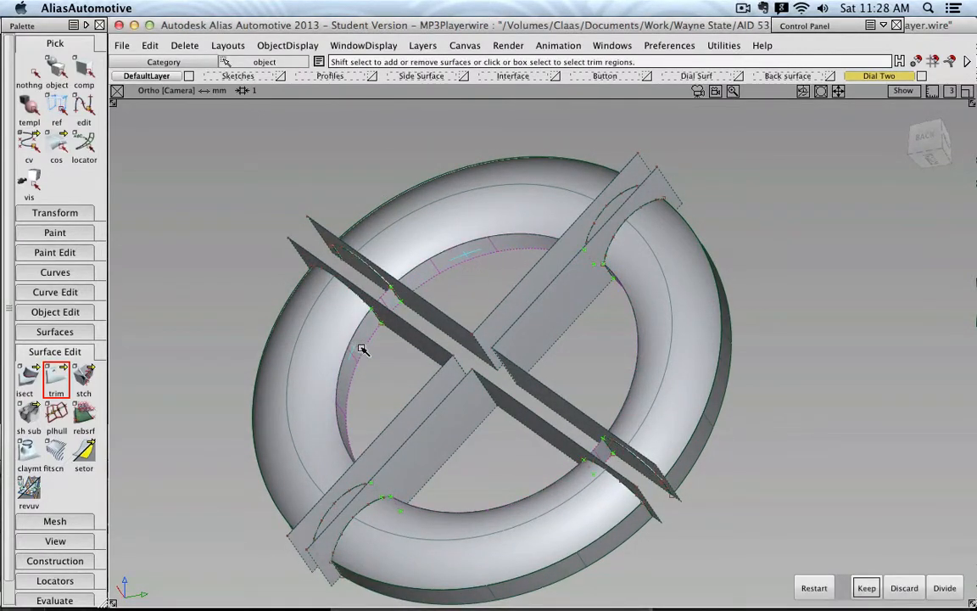
alt+shift+drag(595, 318, 621, 359)
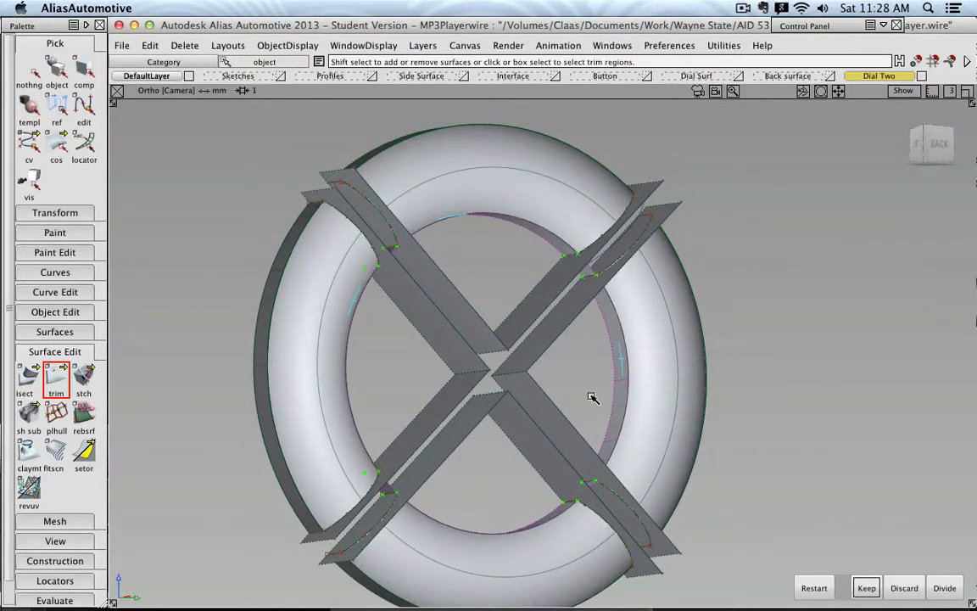
alt+shift+drag(592, 398, 497, 547)
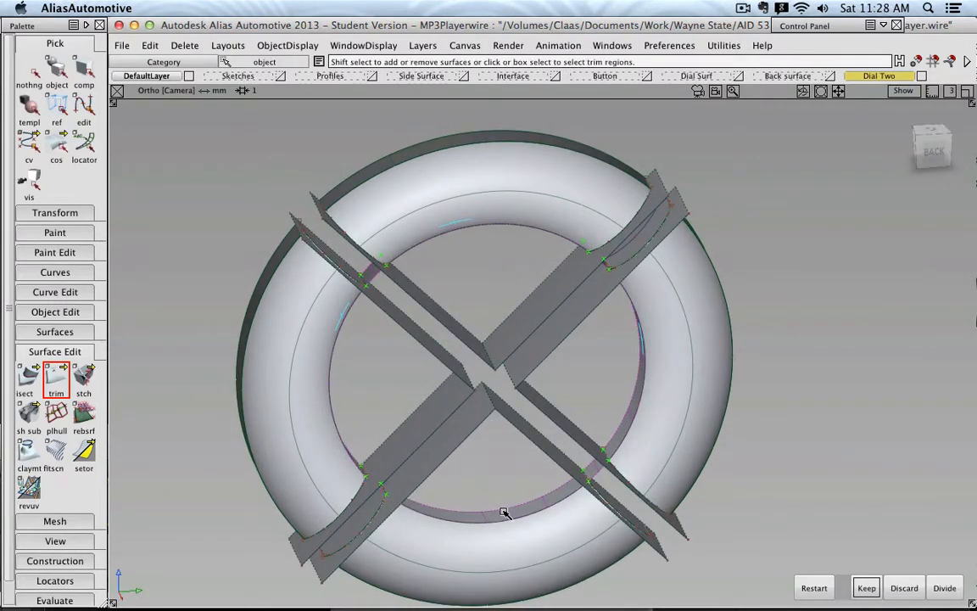
click(866, 588)
Step: Trim the four draft surfaces bordering the upper and right dial segments, discarding everything outside the ring's cross-section
alt+shift+drag(772, 492, 705, 362)
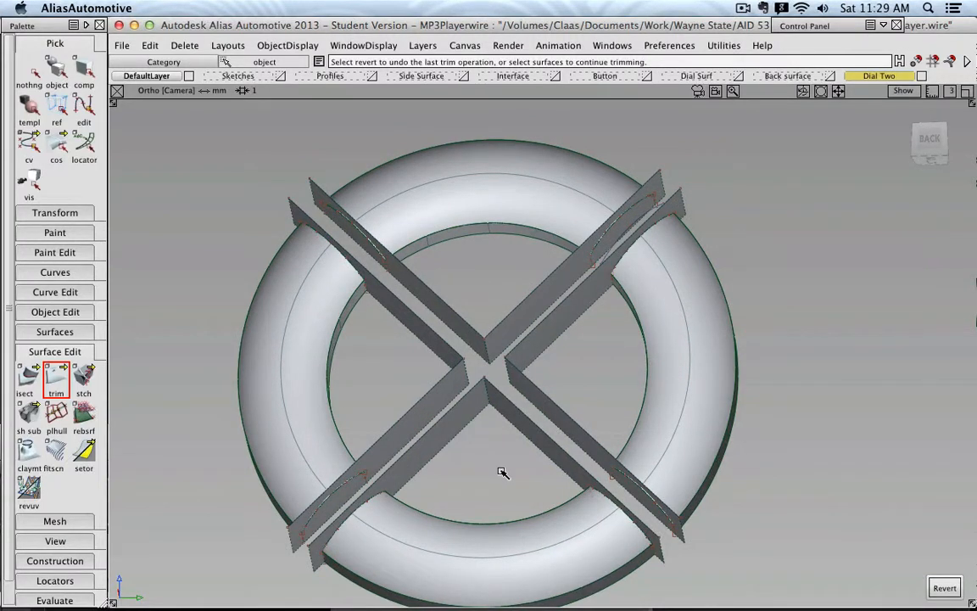
click(54, 69)
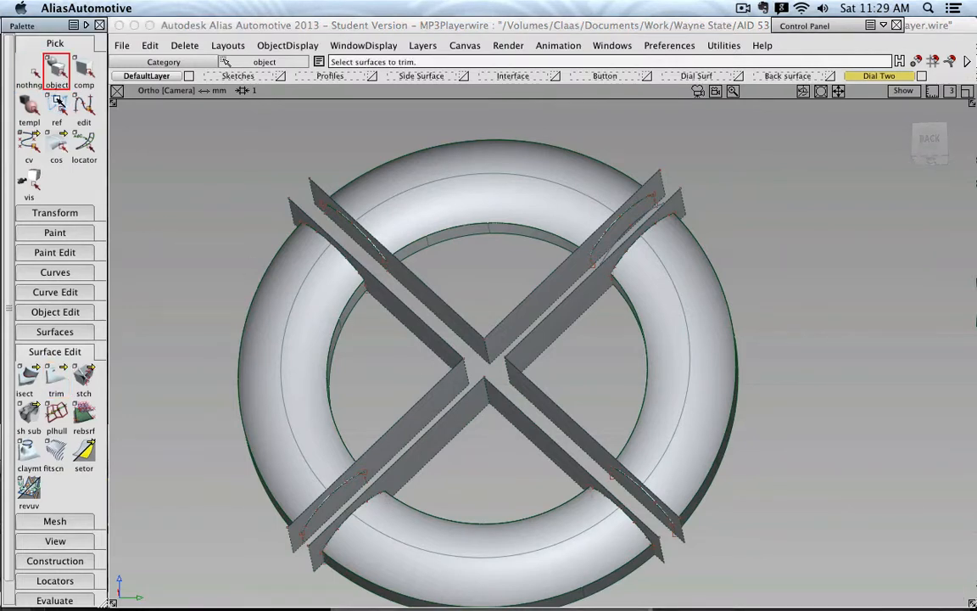
alt+shift+drag(435, 352, 751, 368)
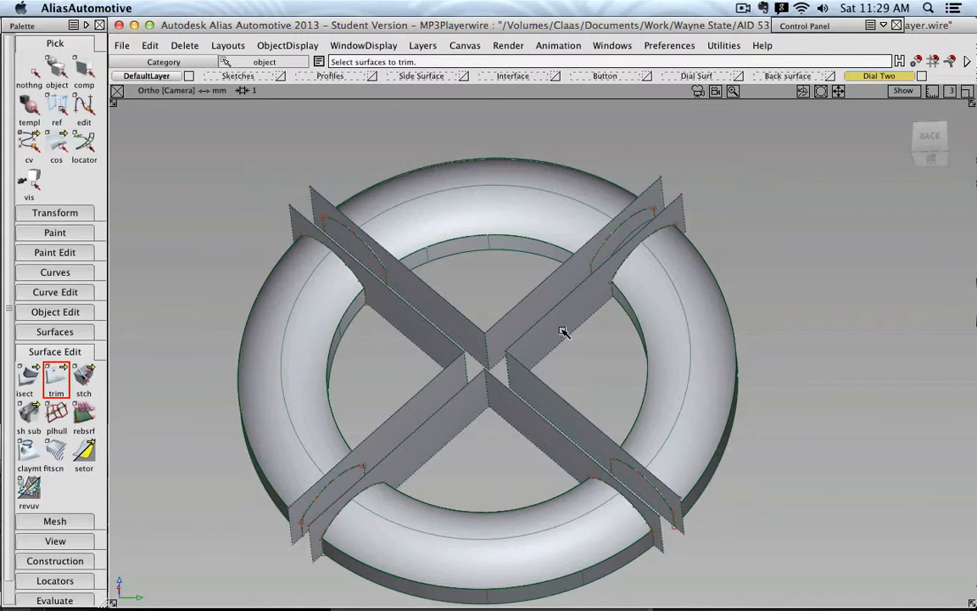
click(432, 309)
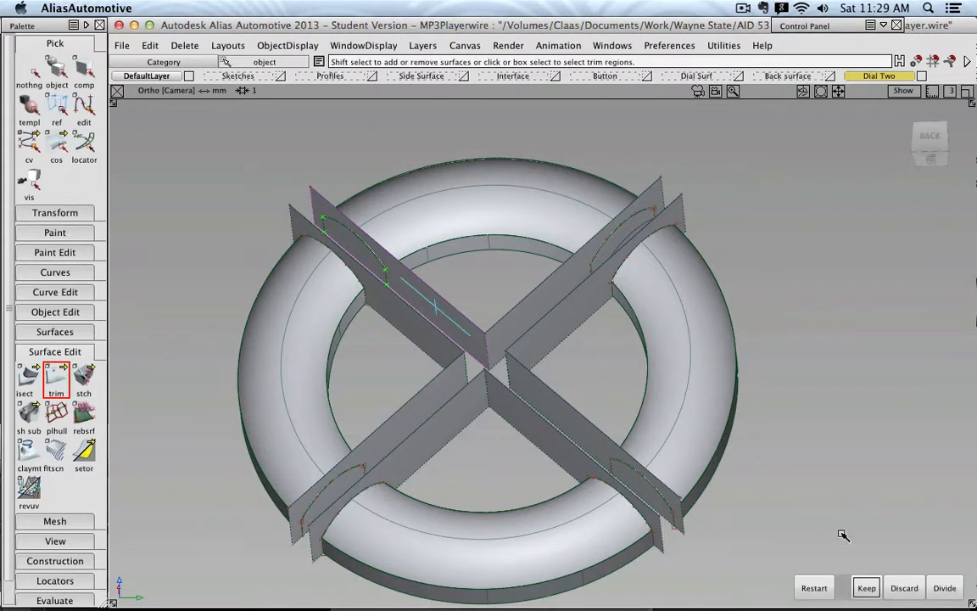
click(904, 588)
click(527, 304)
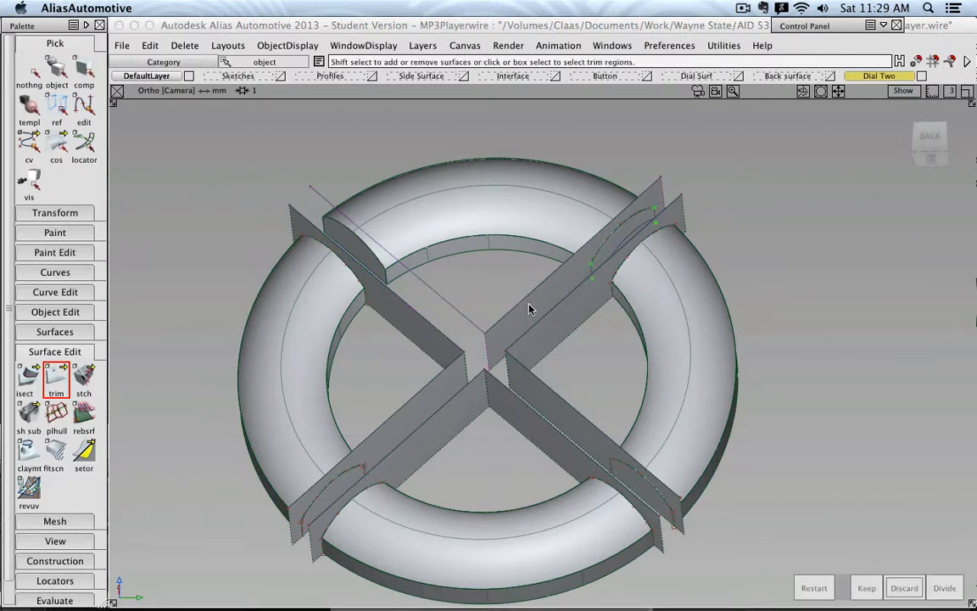
click(902, 587)
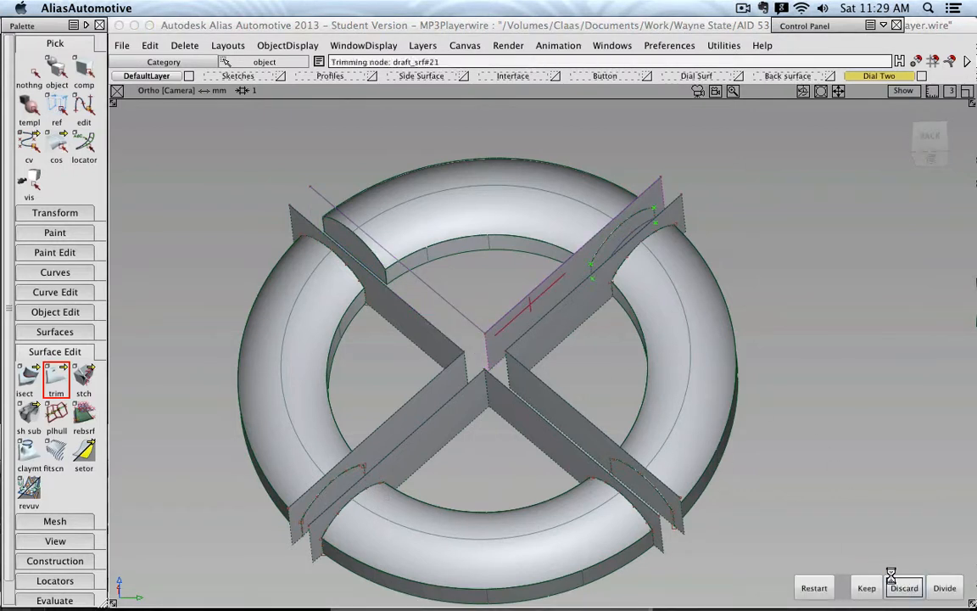
click(562, 322)
click(905, 589)
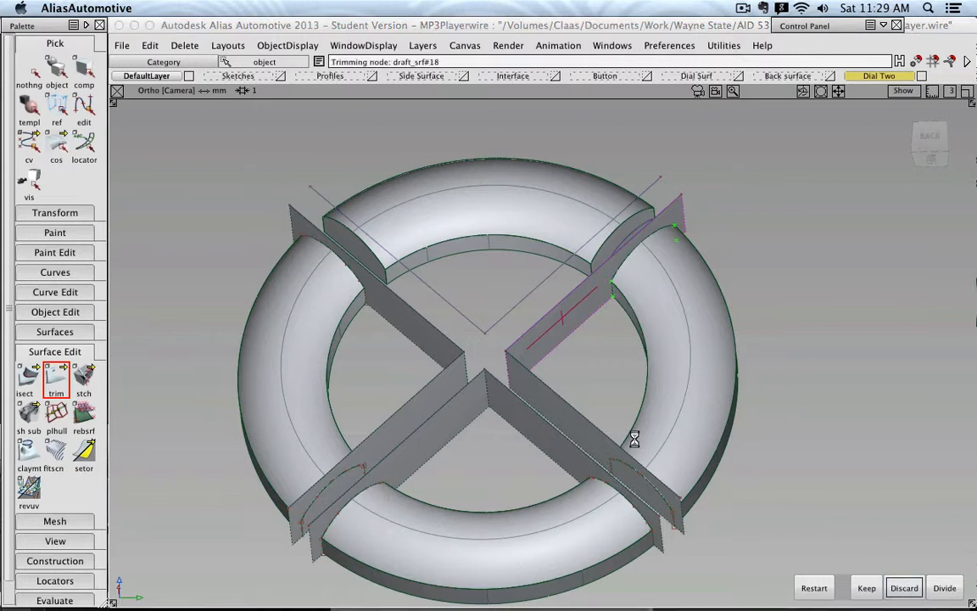
click(530, 389)
click(913, 585)
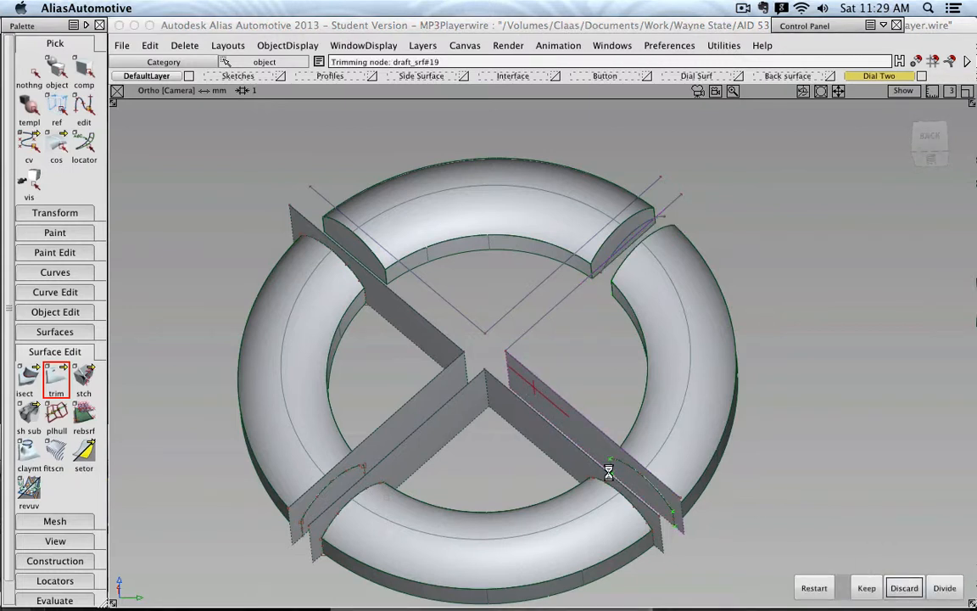
Step: Trim the four draft surfaces bordering the lower and left dial segments, discarding everything outside the ring's cross-section
click(541, 432)
click(904, 587)
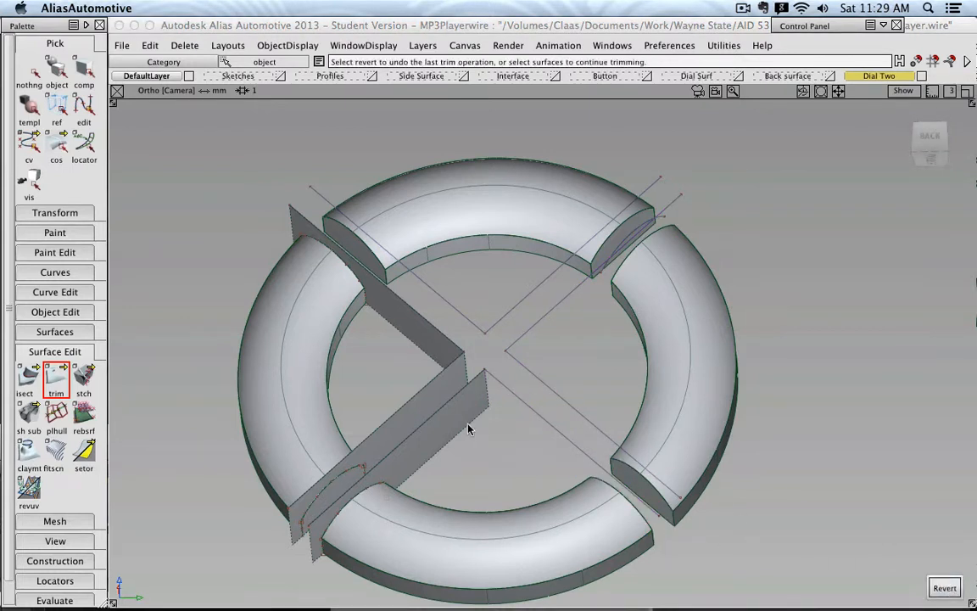
click(462, 415)
click(905, 585)
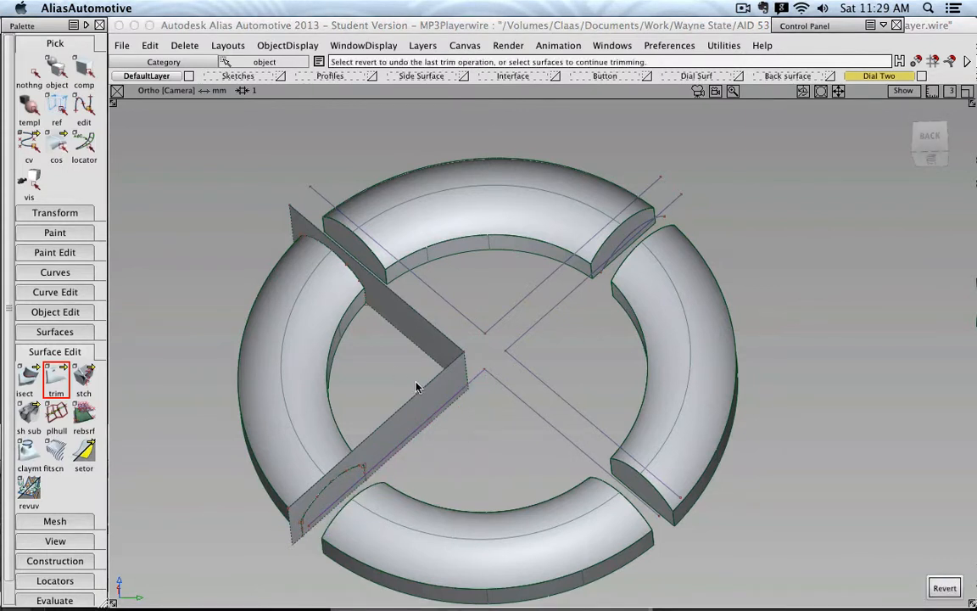
click(446, 390)
click(901, 585)
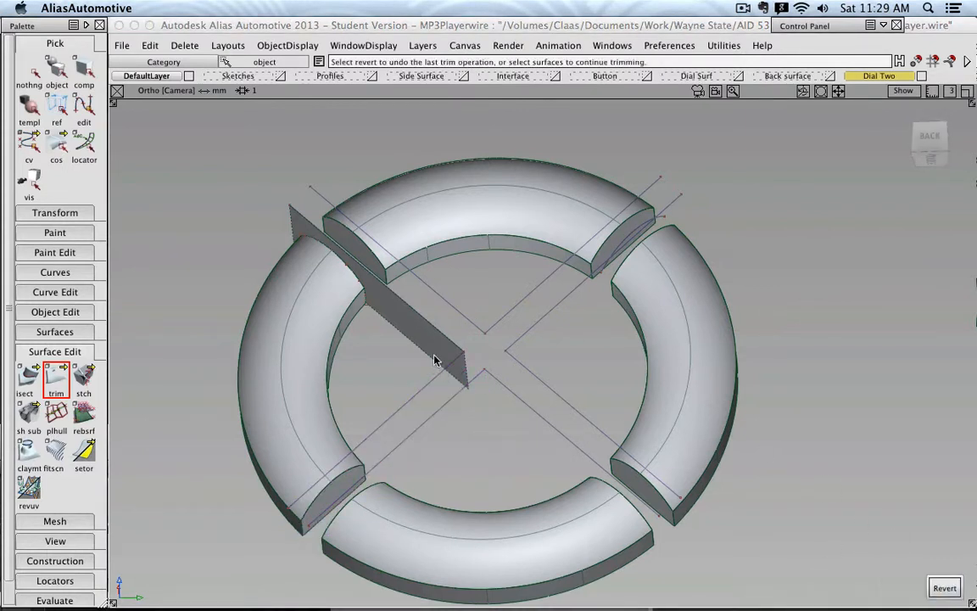
click(431, 342)
click(900, 587)
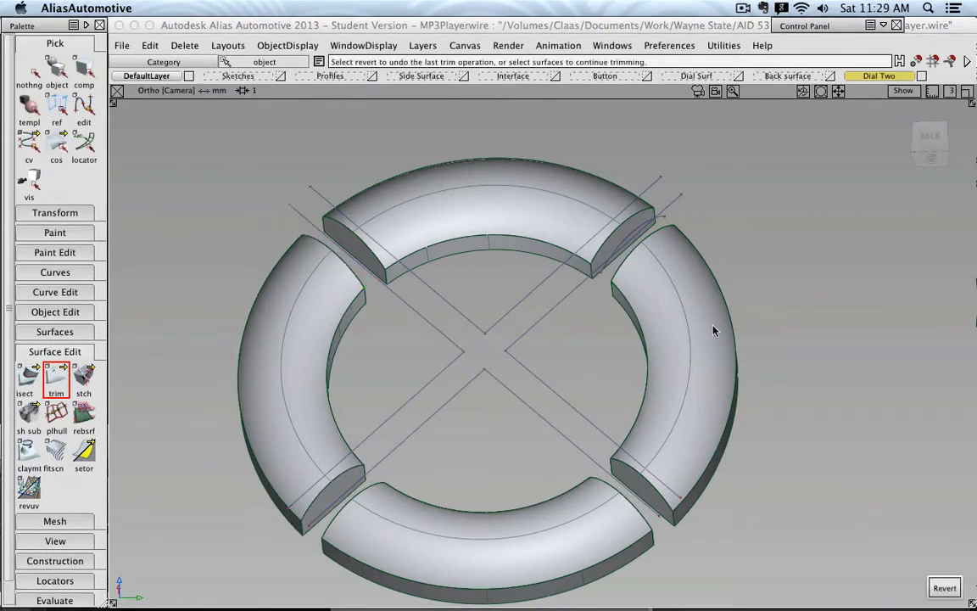
mouse_move(572, 285)
alt+shift+mouse_down()
mouse_move(582, 271)
mouse_move(576, 230)
mouse_move(564, 272)
alt+shift+mouse_up()
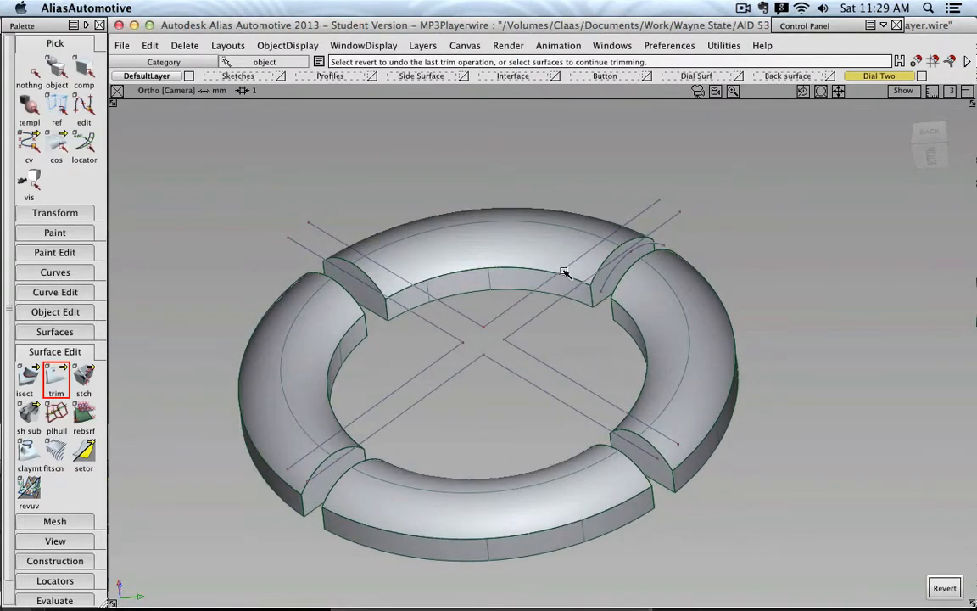
Step: Start a Round on the upper dial segment, selecting the four edges of its domed face and the two inner corner edges
click(56, 69)
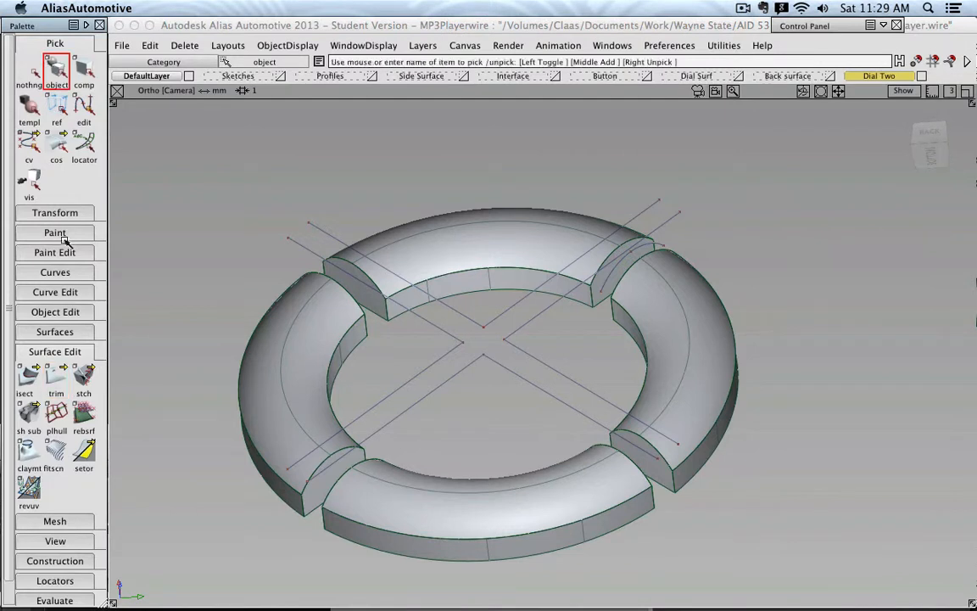
click(61, 351)
click(74, 331)
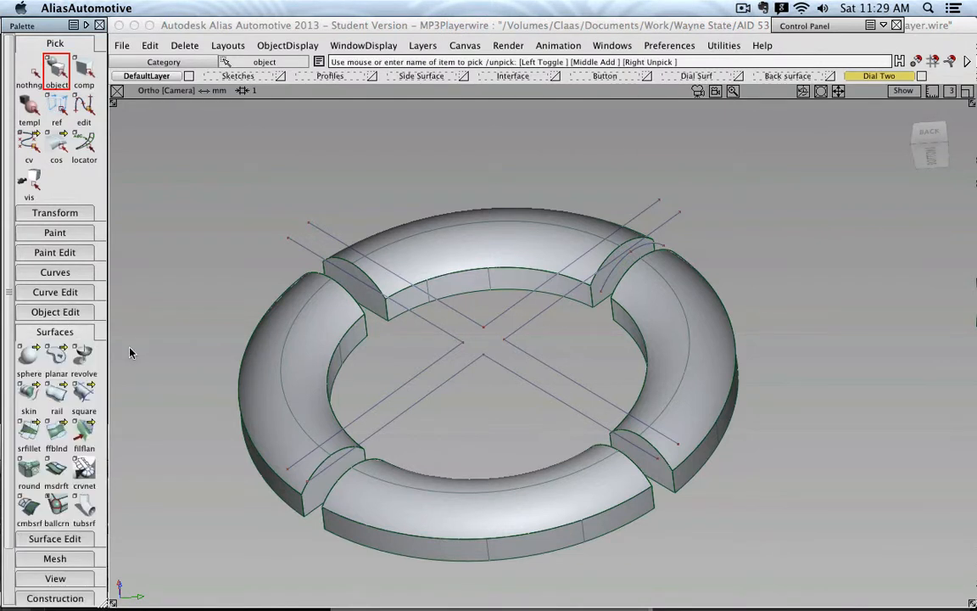
click(29, 467)
click(332, 256)
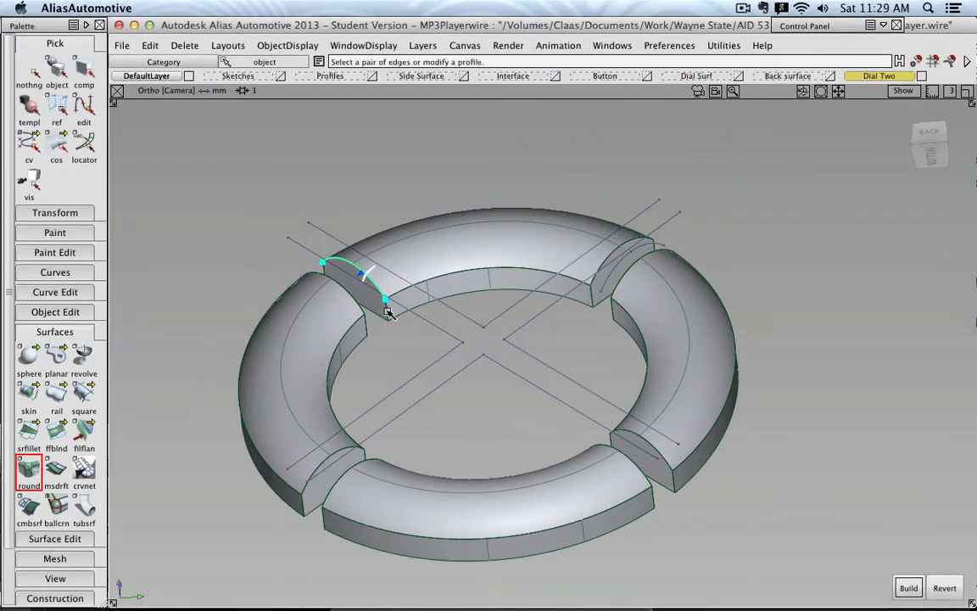
click(450, 273)
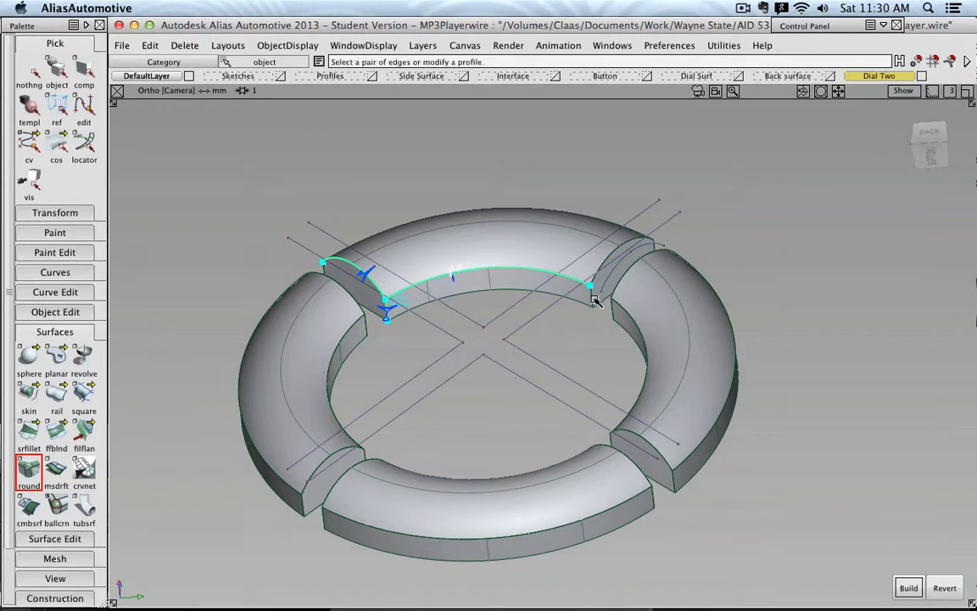
click(617, 251)
alt+shift+drag(617, 251, 658, 266)
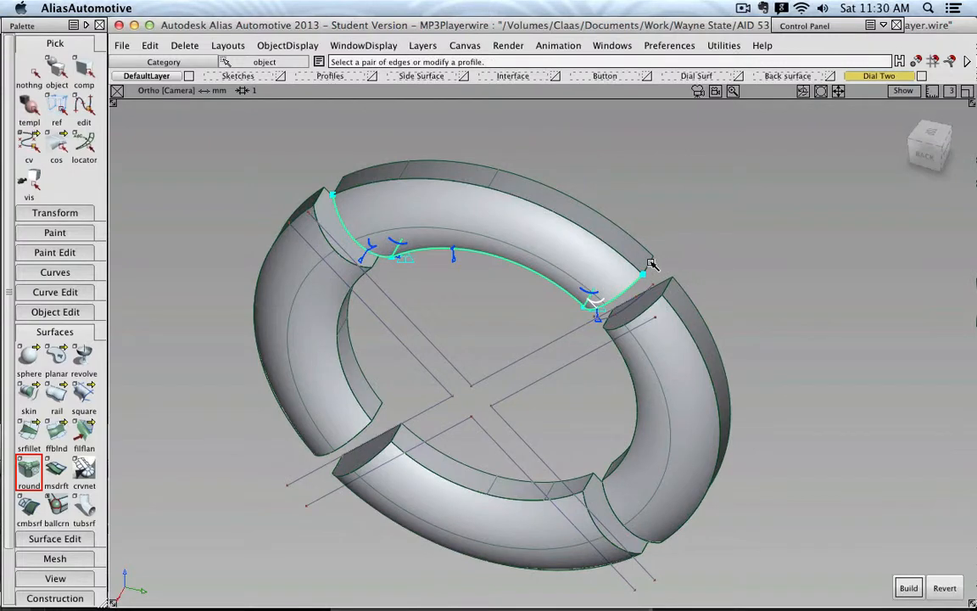
click(608, 246)
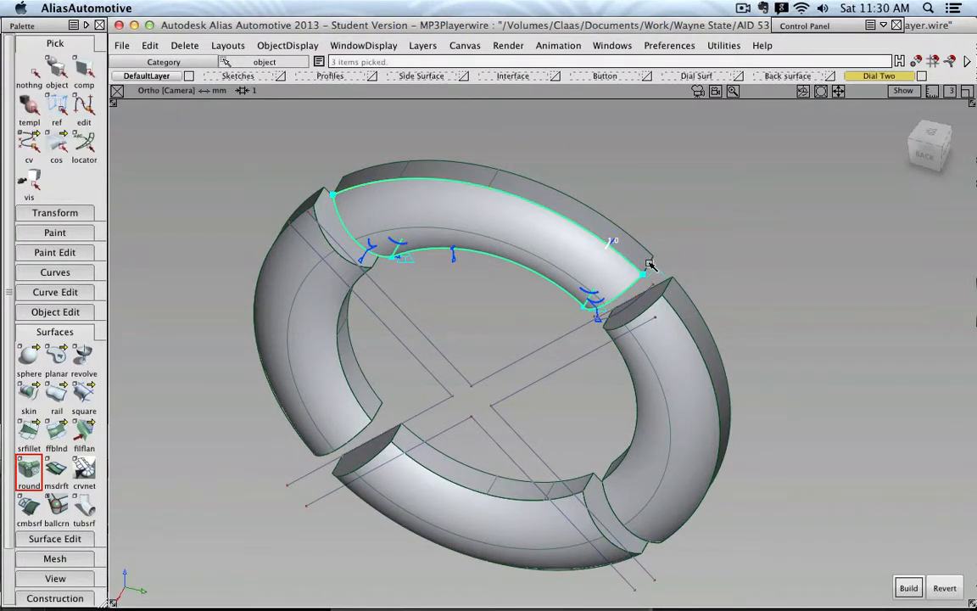
Step: Add the segment's two outer corner edges to the Round and build it with a 1.0 radius
alt+shift+drag(649, 265, 395, 263)
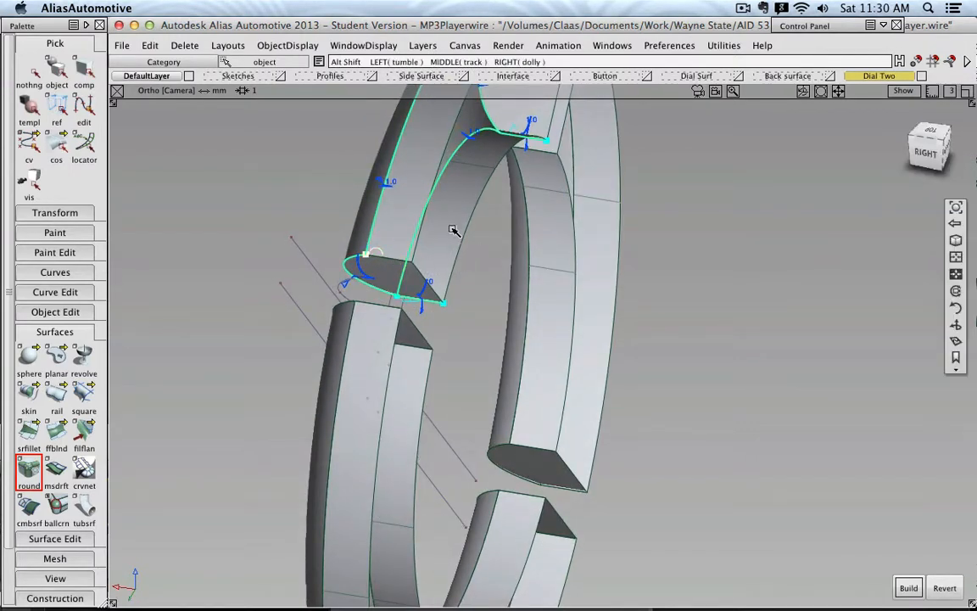
alt+shift+drag(497, 255, 343, 165)
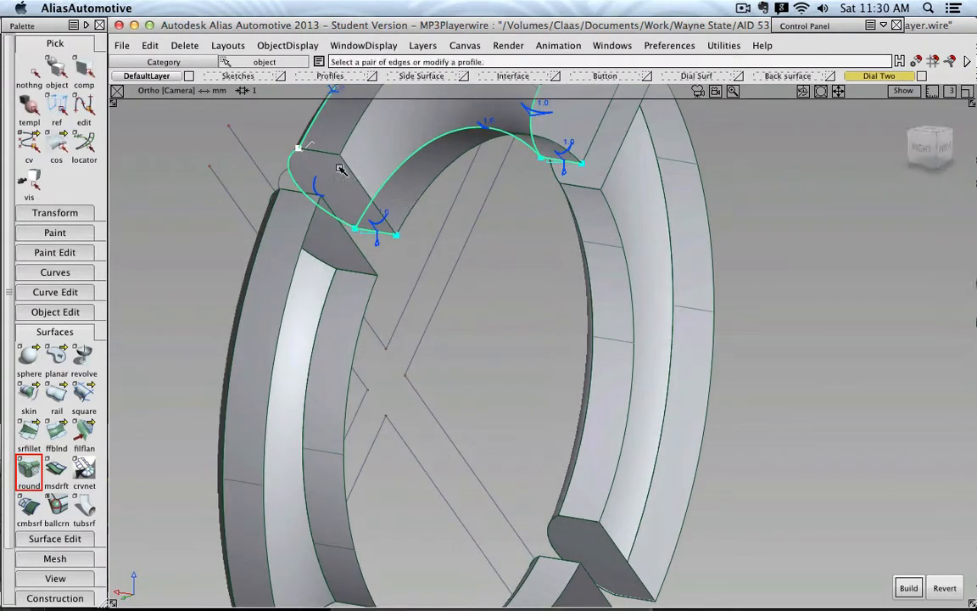
alt+shift+drag(475, 211, 636, 199)
alt+shift+middle_drag(636, 199, 519, 343)
alt+shift+right_drag(519, 343, 473, 355)
alt+shift+middle_drag(473, 356, 587, 296)
click(576, 300)
alt+shift+right_drag(576, 301, 560, 315)
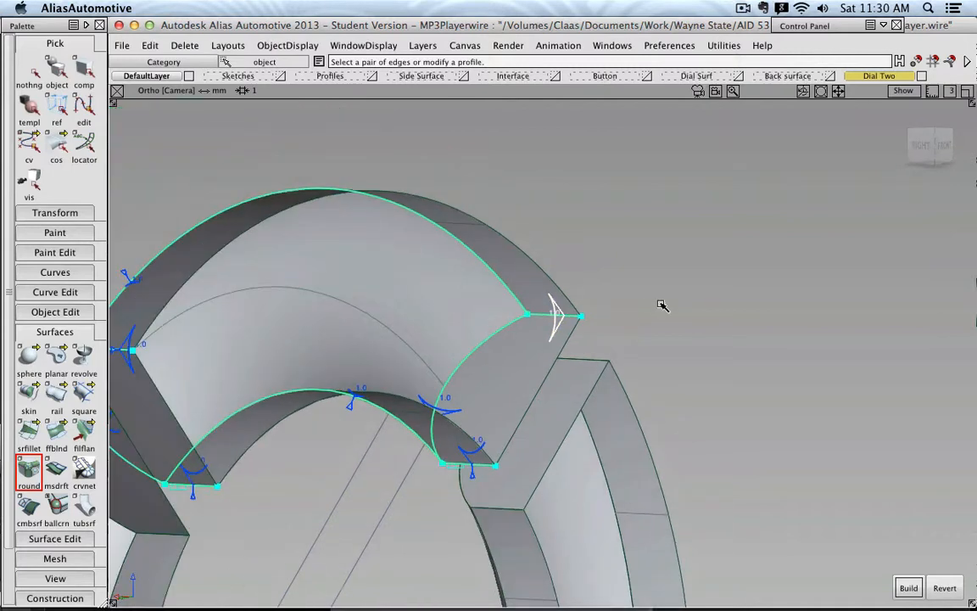
alt+shift+drag(559, 315, 741, 333)
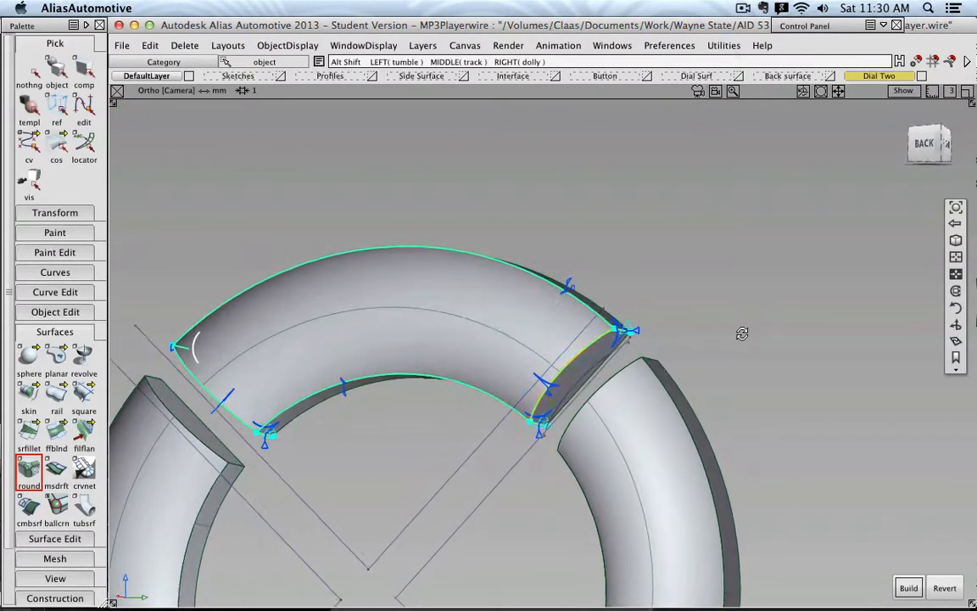
click(909, 588)
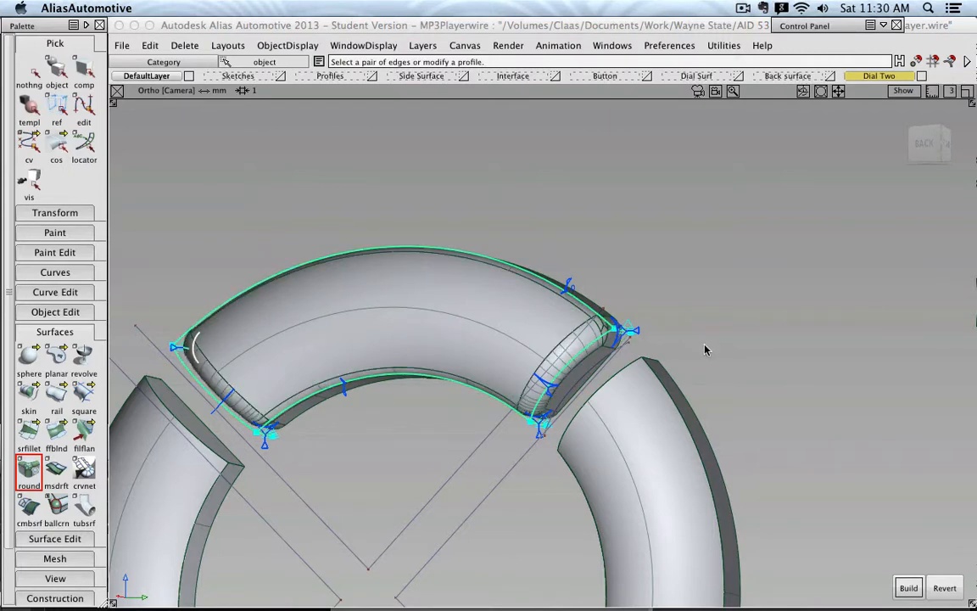
Step: Change the Round's corner type at the segment's right end and rebuild the rounded surfaces
alt+shift+drag(748, 294, 781, 397)
alt+shift+right_drag(709, 371, 817, 221)
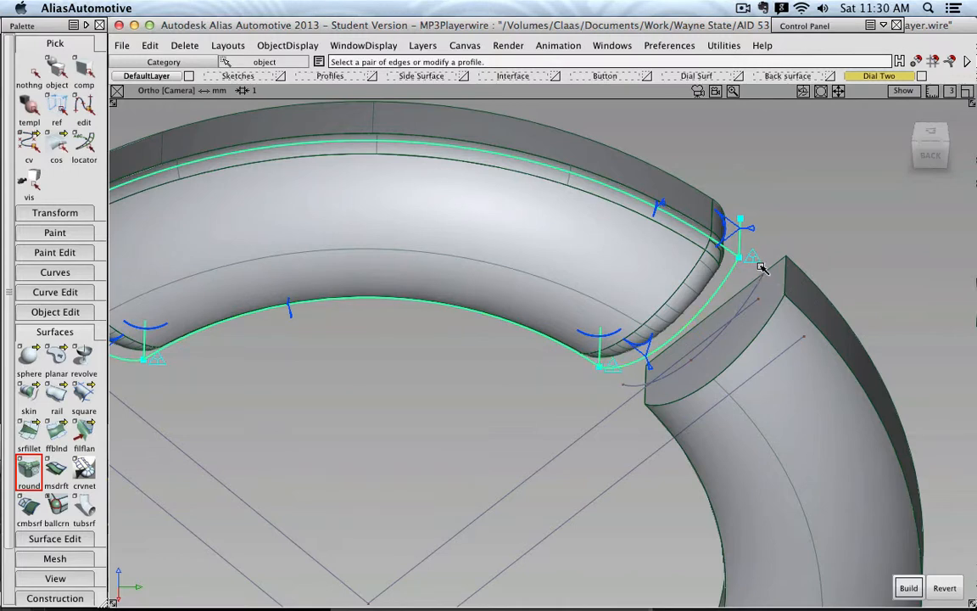
key(alt+shift)
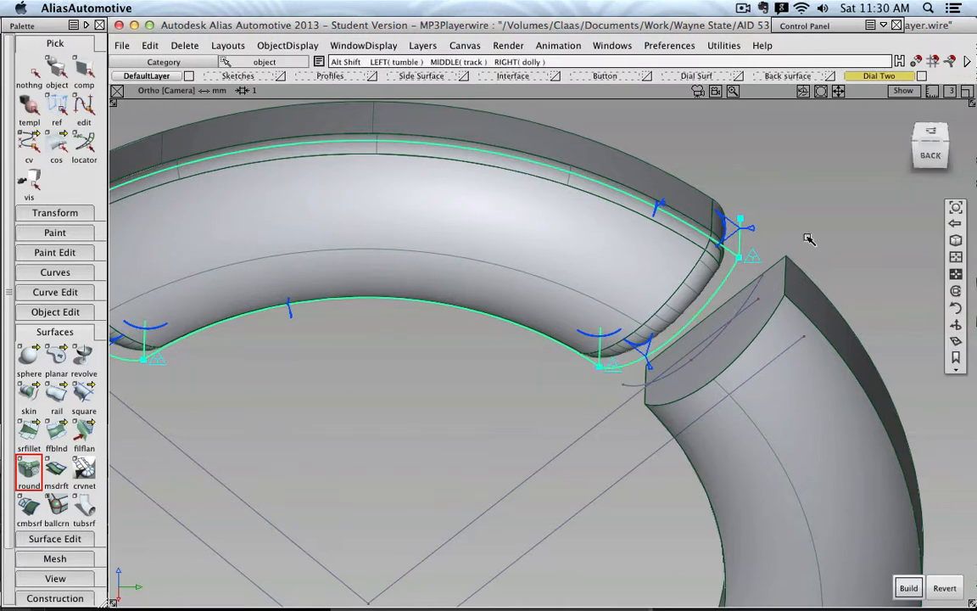
alt+shift+drag(808, 239, 615, 183)
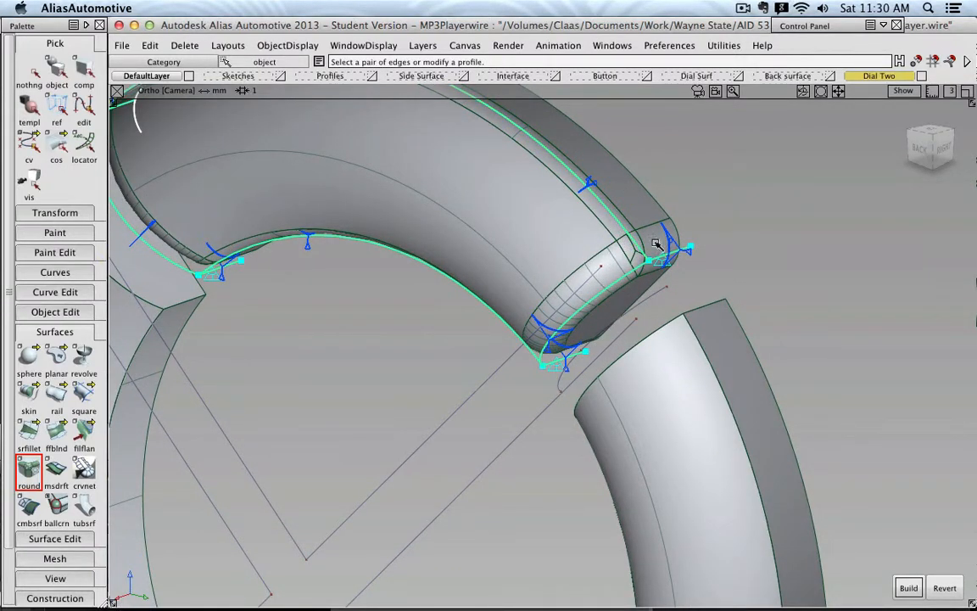
alt+shift+drag(703, 290, 746, 256)
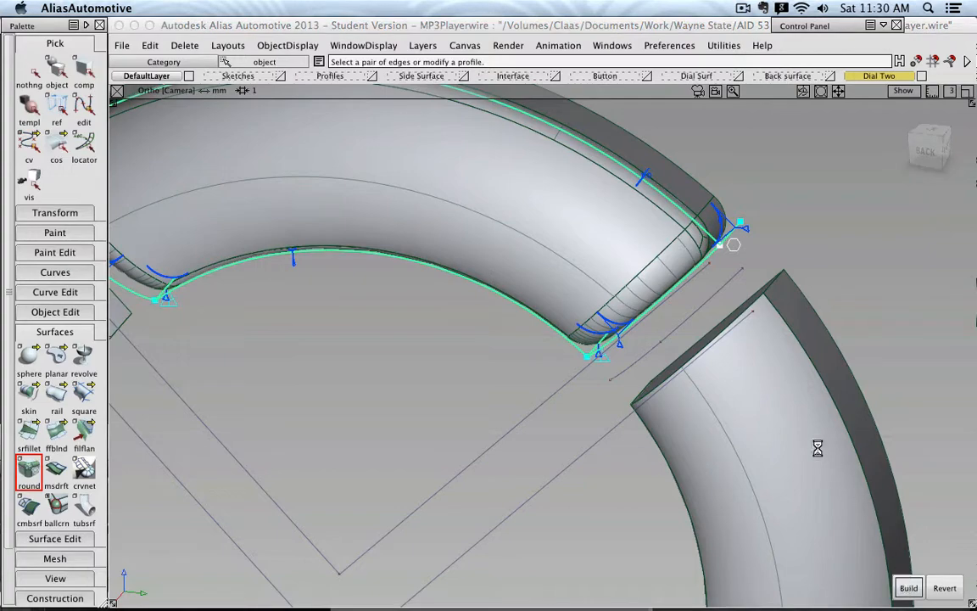
alt+shift+drag(757, 354, 702, 302)
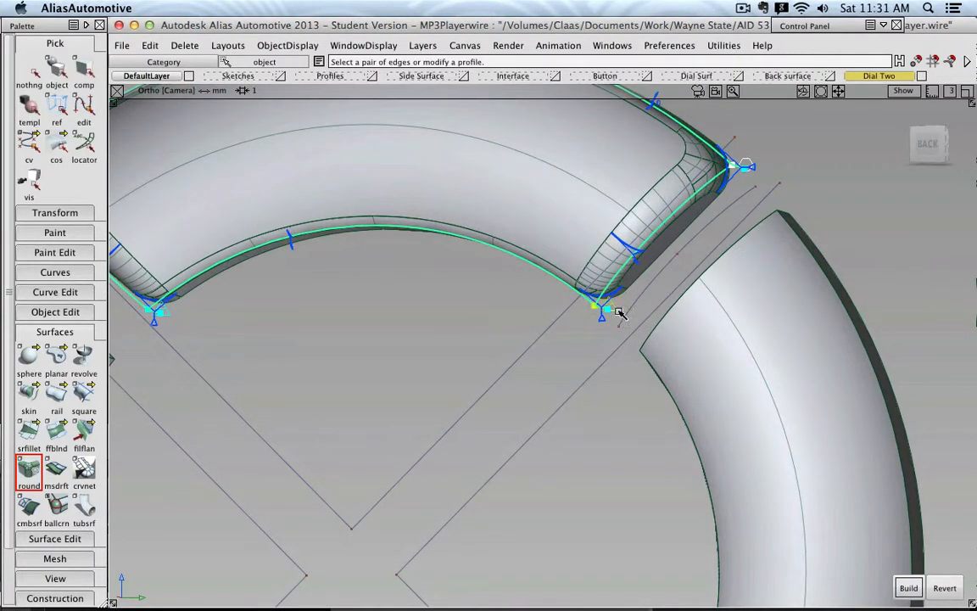
Step: Change the Round's corner type at the segment's left end and rebuild the rounded surfaces
alt+shift+drag(299, 366, 580, 380)
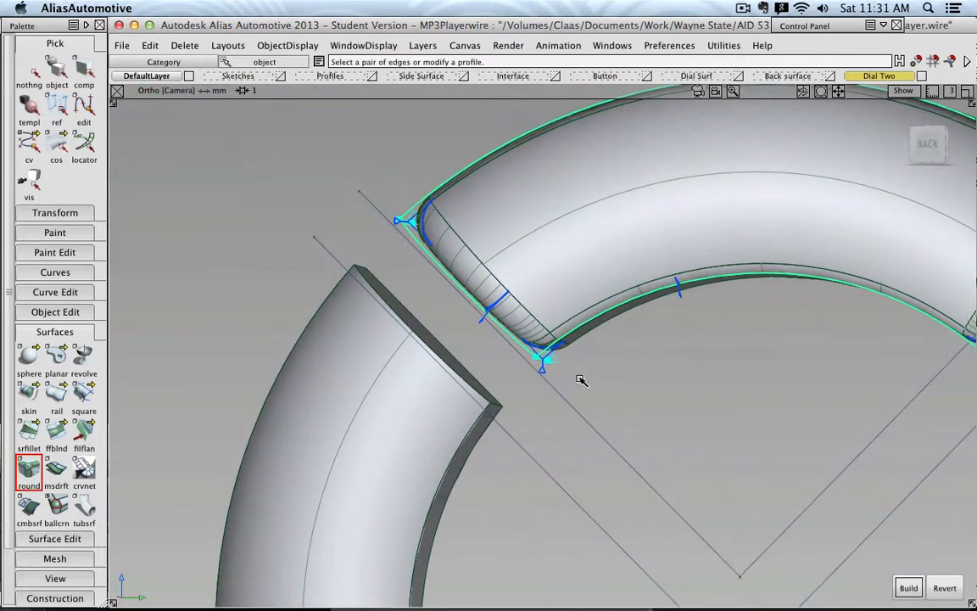
alt+shift+drag(394, 279, 455, 367)
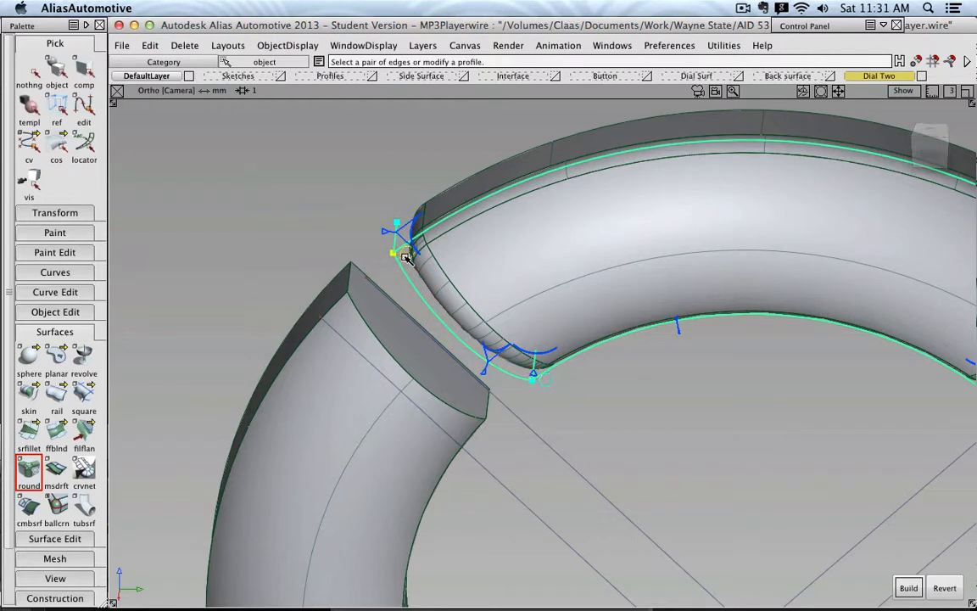
click(907, 587)
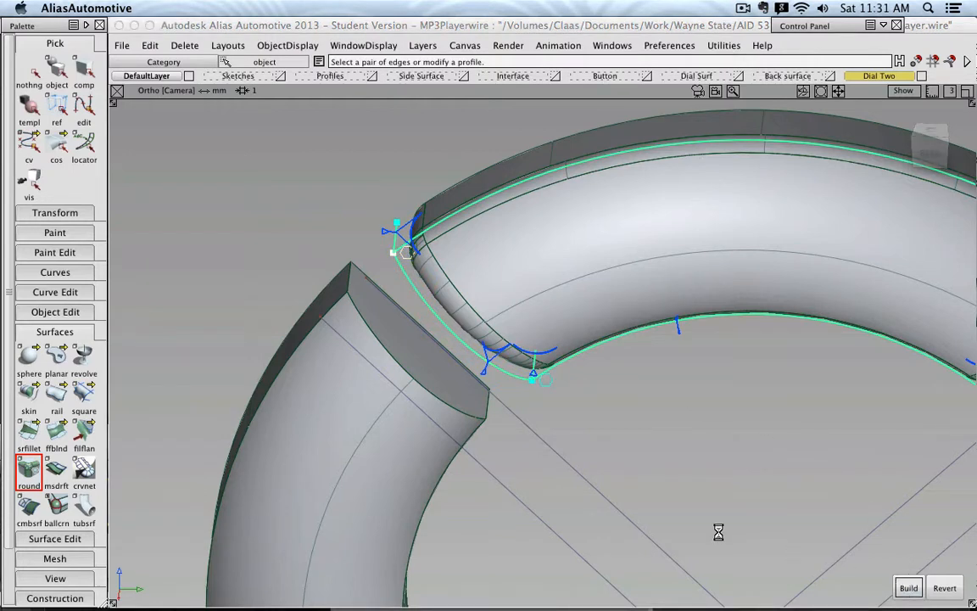
alt+shift+drag(664, 508, 716, 365)
alt+shift+middle_drag(716, 366, 562, 401)
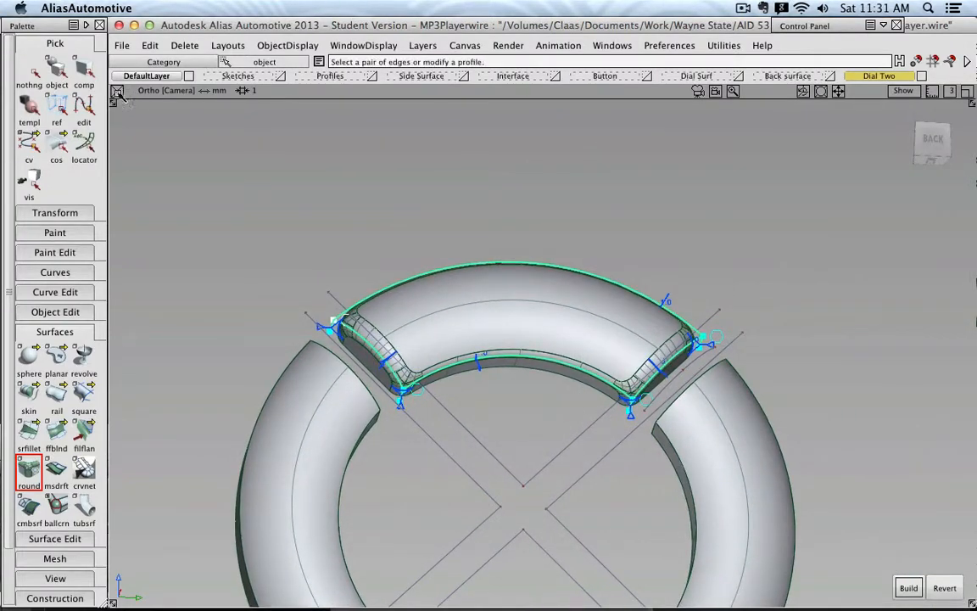
Step: Leave the Round tool with nothing selected, activate object picking and switch to the back view of the dial
click(32, 73)
click(56, 69)
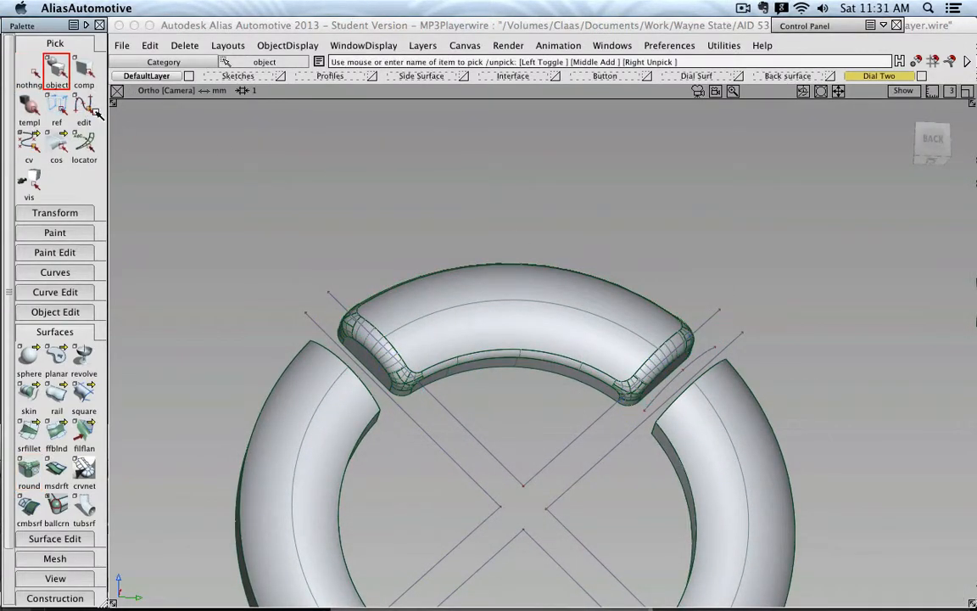
click(933, 138)
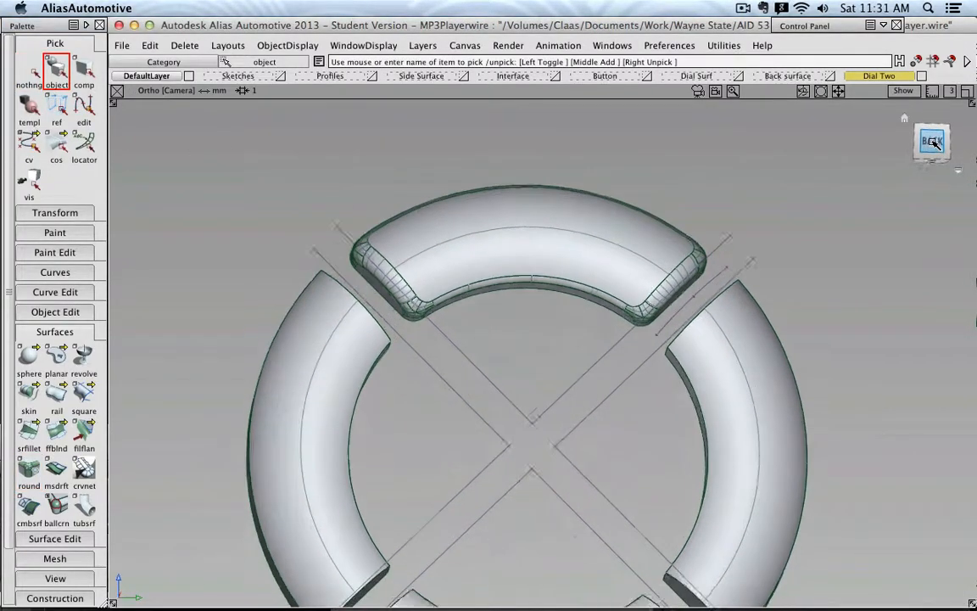